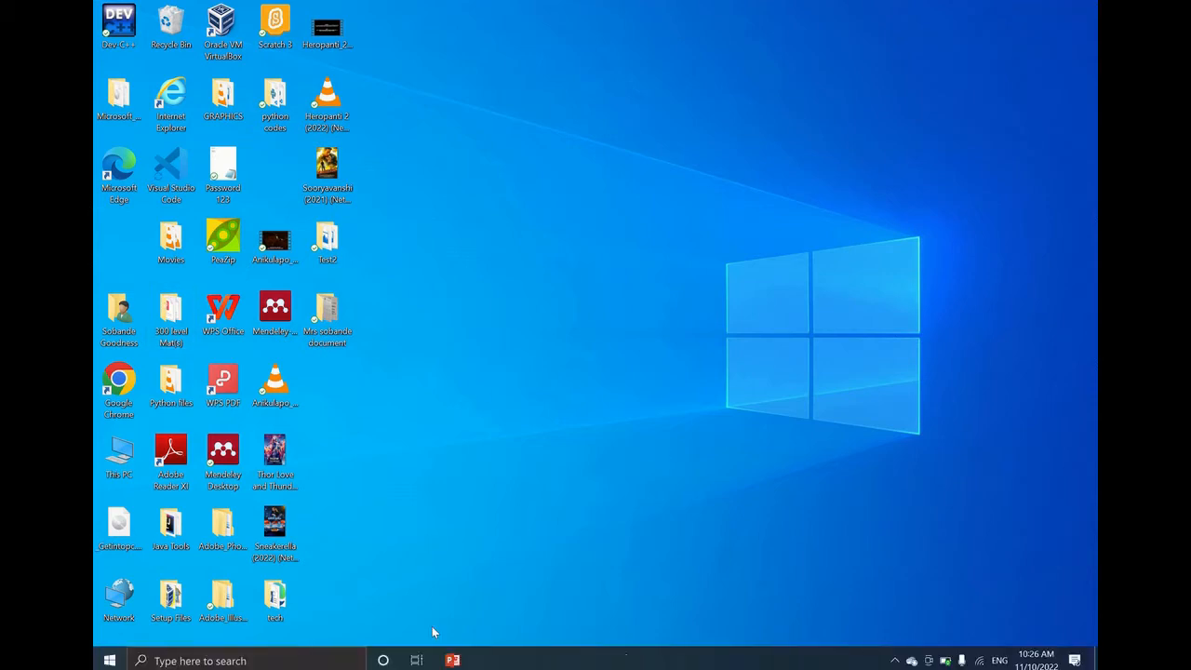
pyautogui.doubleClick(116, 394)
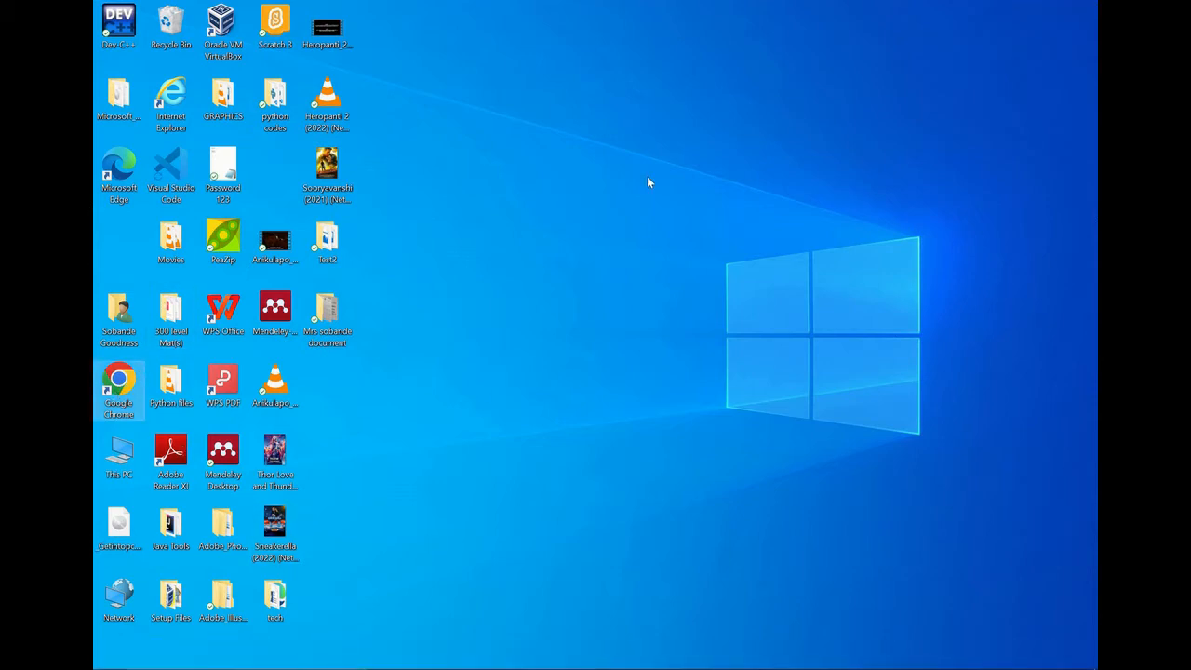
pyautogui.write('www')
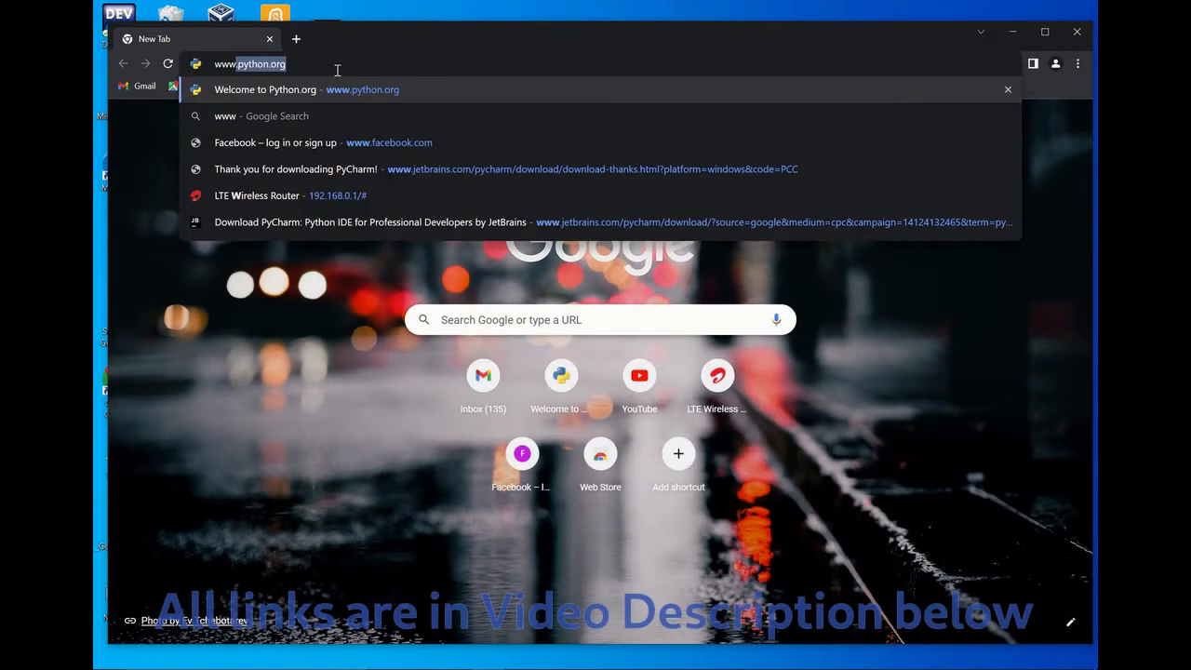
pyautogui.press('Return')
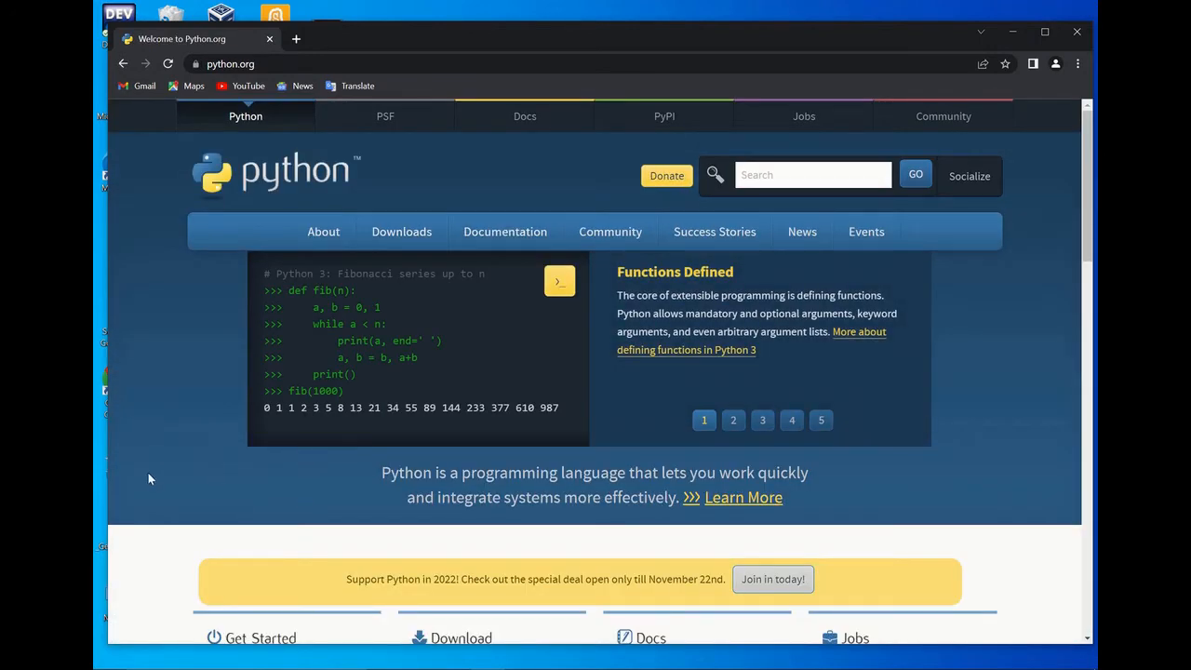
pyautogui.scroll(-2, 143, 447)
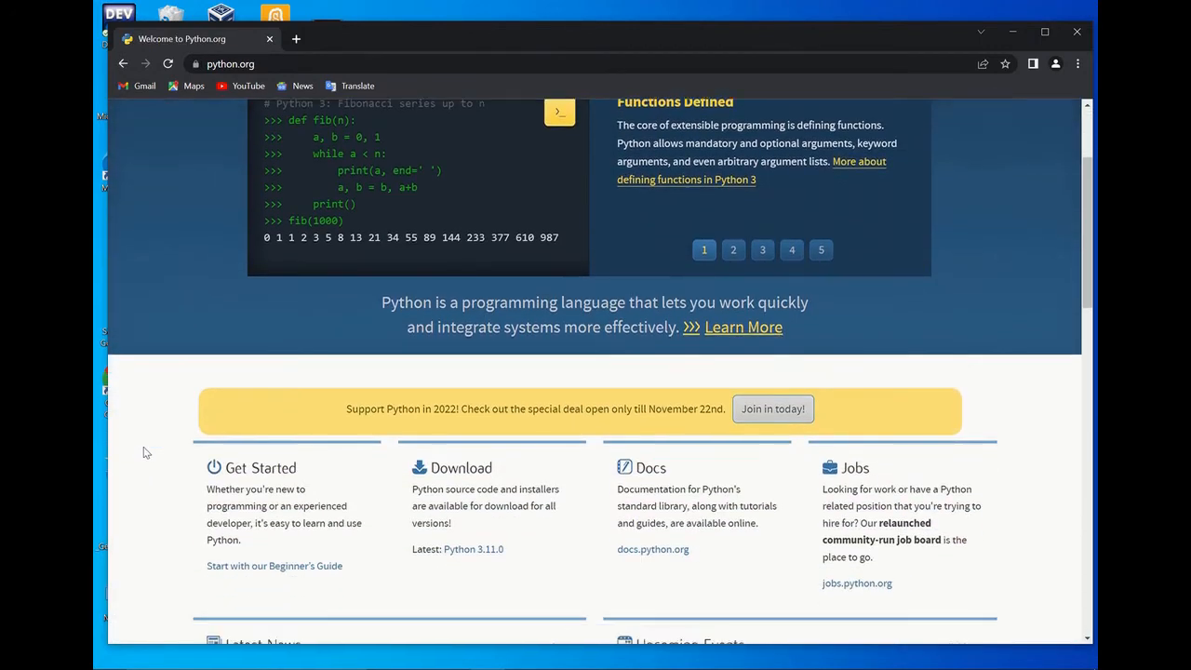
pyautogui.scroll(-1, 143, 452)
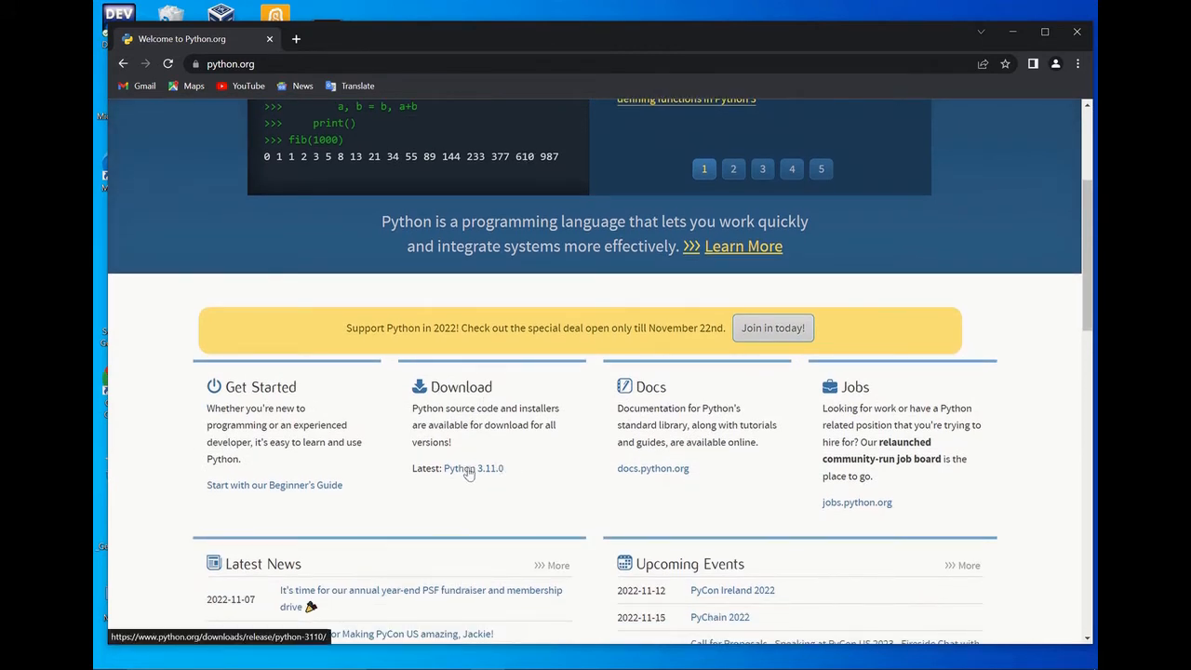
# Search for "pycharm" in a new browser tab and open the Download PyCharm page on the JetBrains site
pyautogui.click(297, 40)
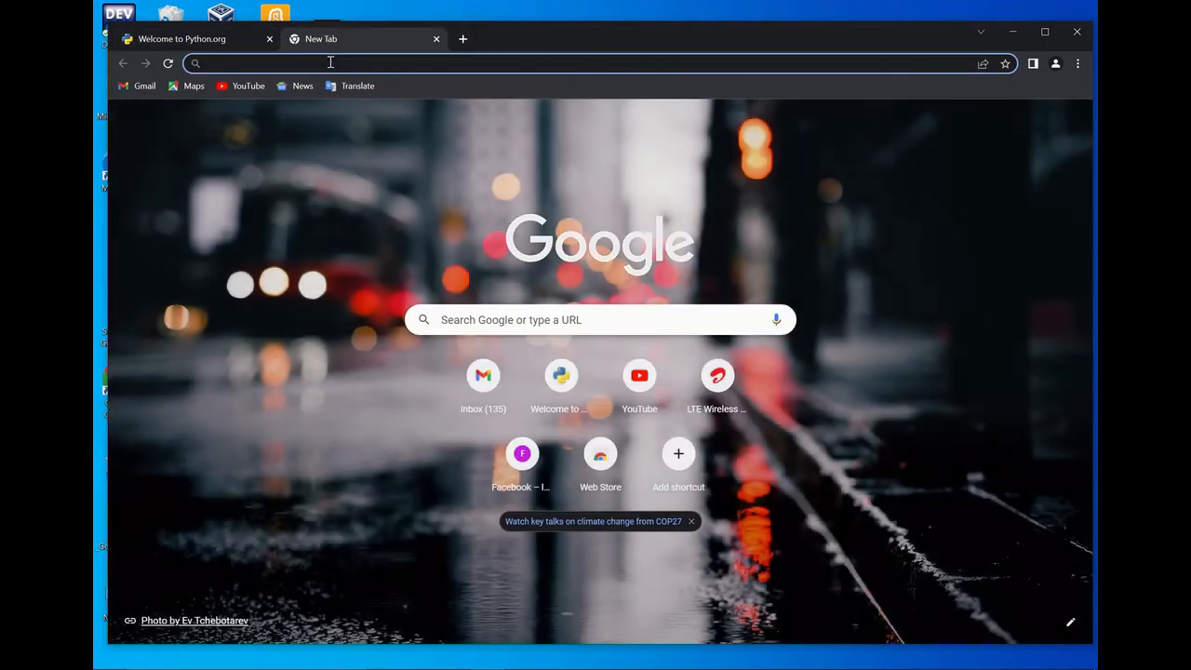
pyautogui.click(330, 62)
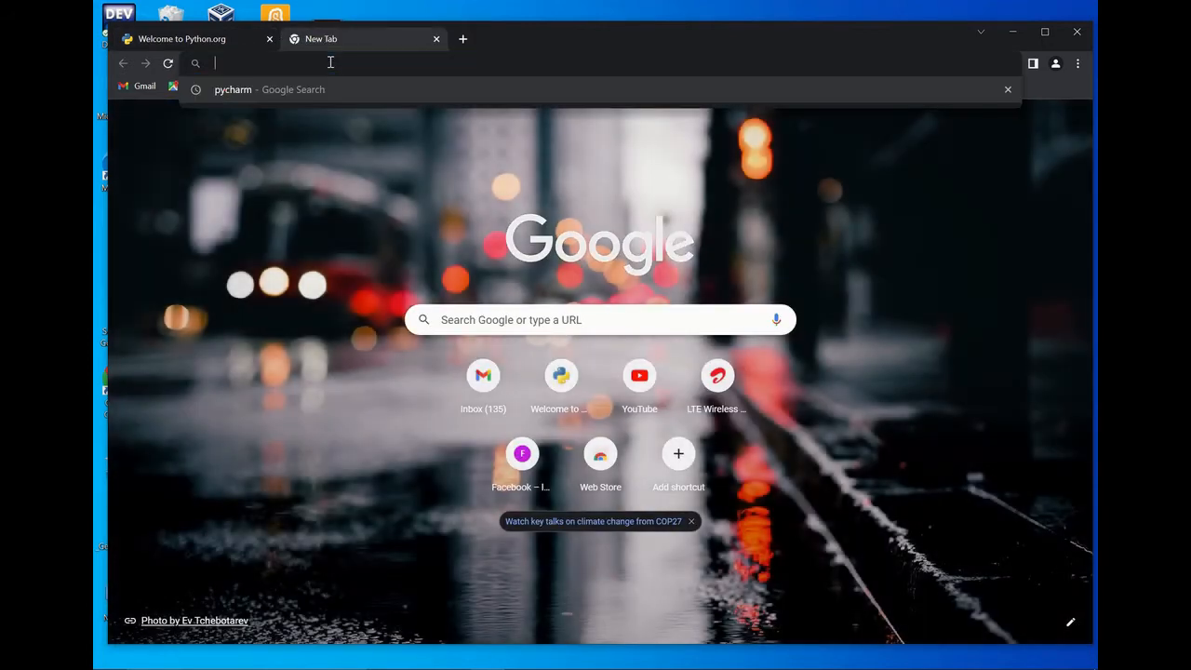
pyautogui.press('Down')
pyautogui.press('BackSpace')
pyautogui.press('BackSpace')
pyautogui.press('BackSpace')
pyautogui.press('BackSpace')
pyautogui.press('BackSpace')
pyautogui.press('BackSpace')
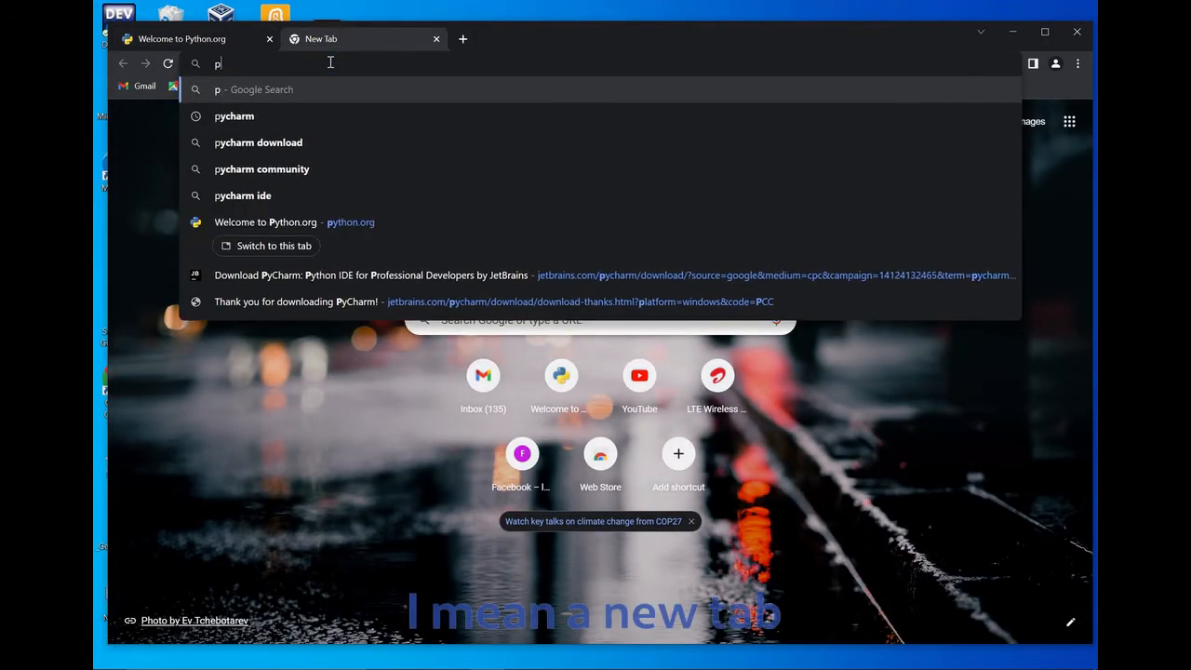
pyautogui.press('BackSpace')
pyautogui.write('pycha')
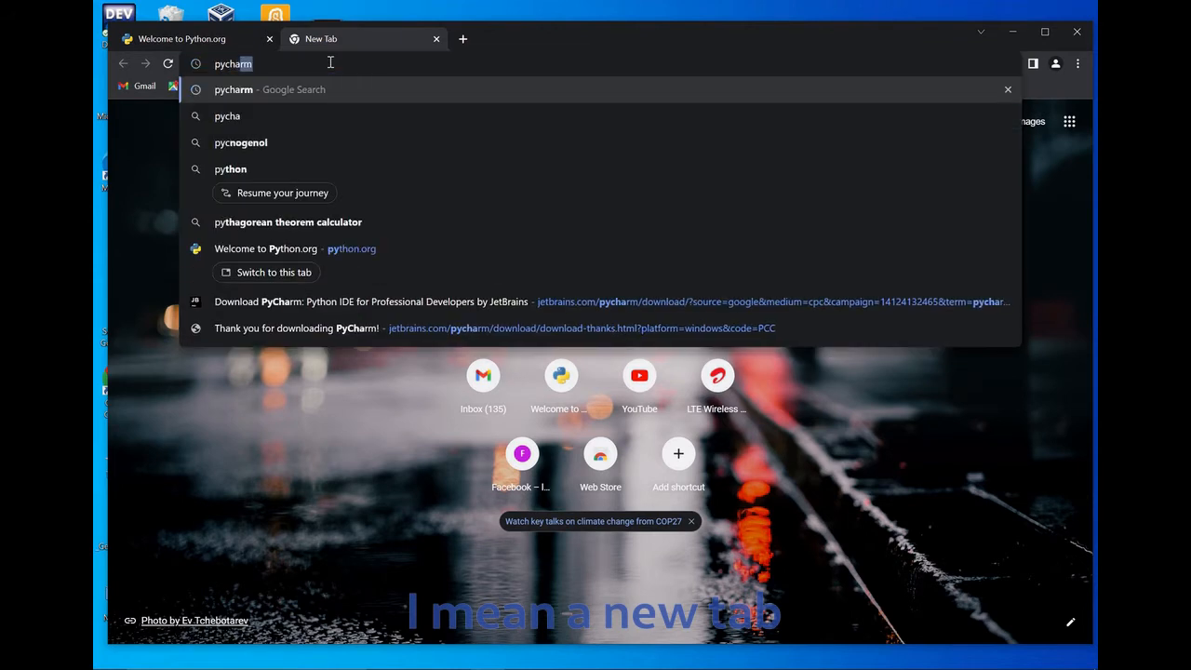
pyautogui.write('rm')
pyautogui.press('Return')
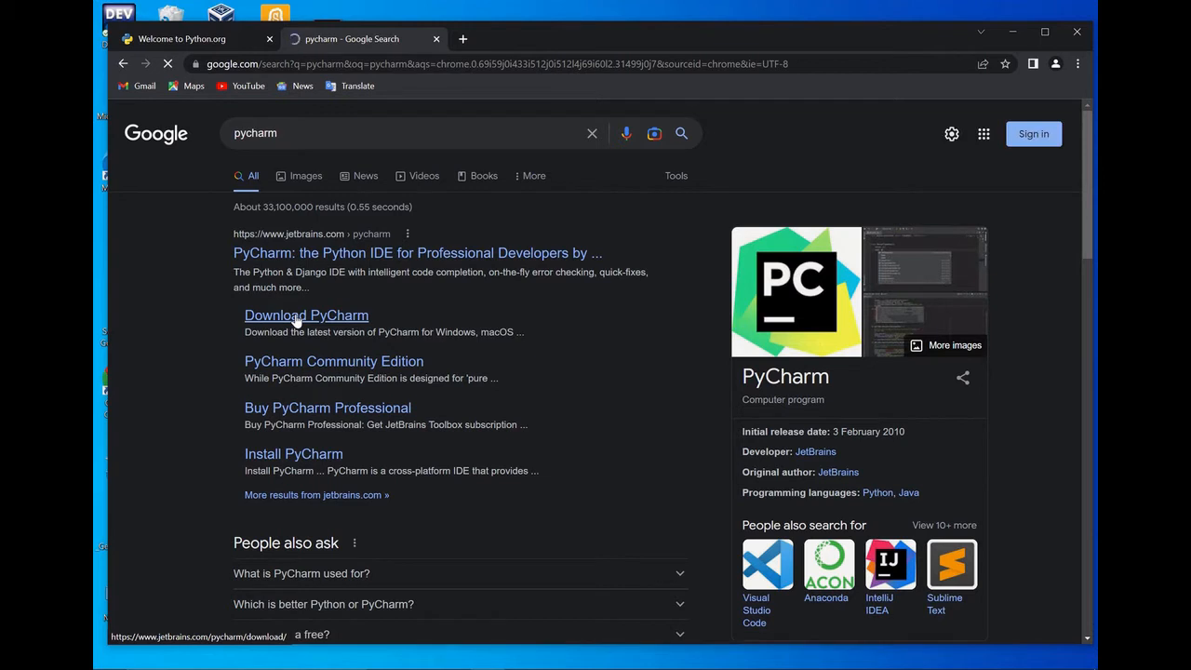
pyautogui.click(296, 316)
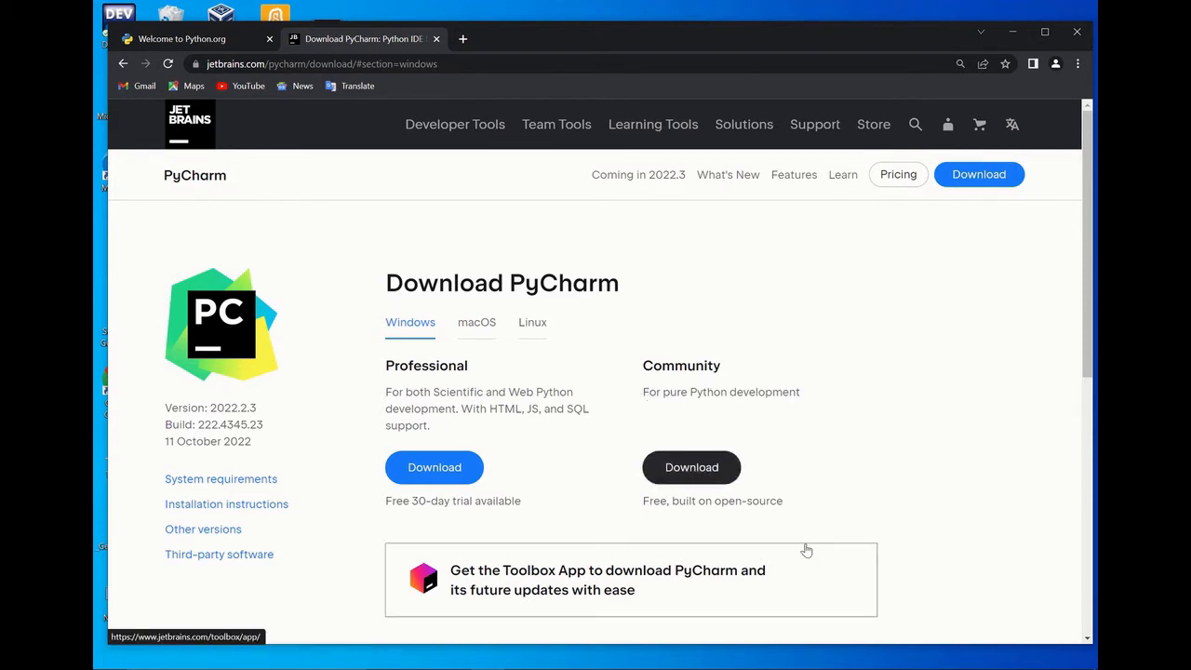
# Minimize the browser and show the Downloads folder in a maximized File Explorer window
pyautogui.click(1012, 34)
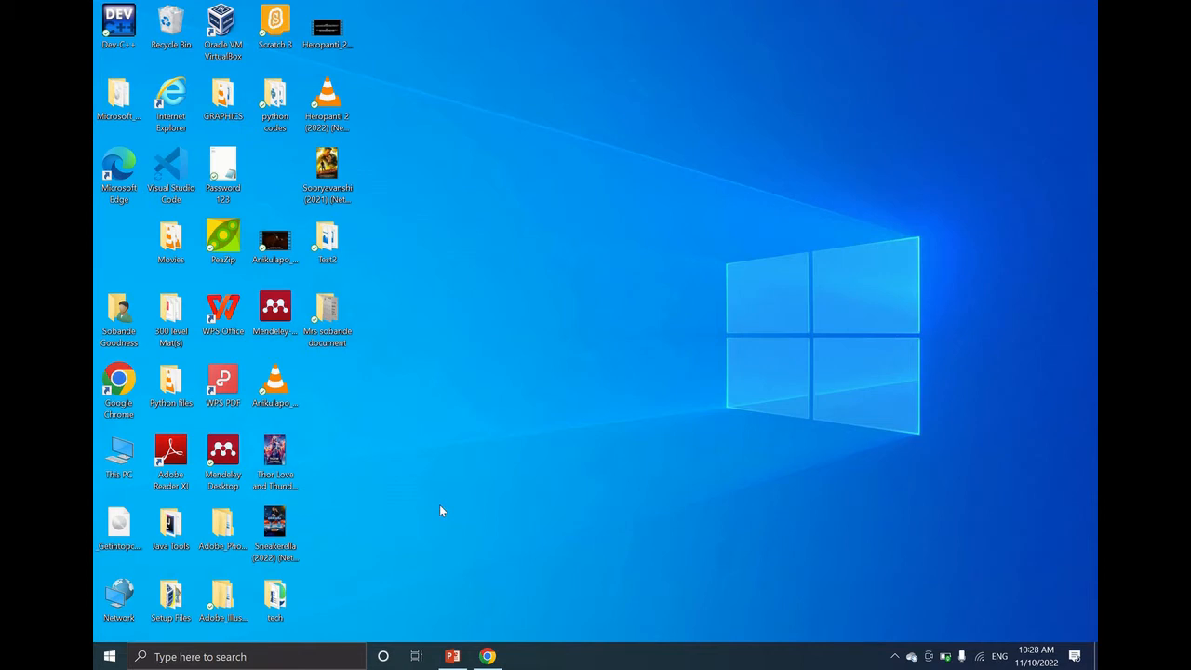
pyautogui.press('super+e')
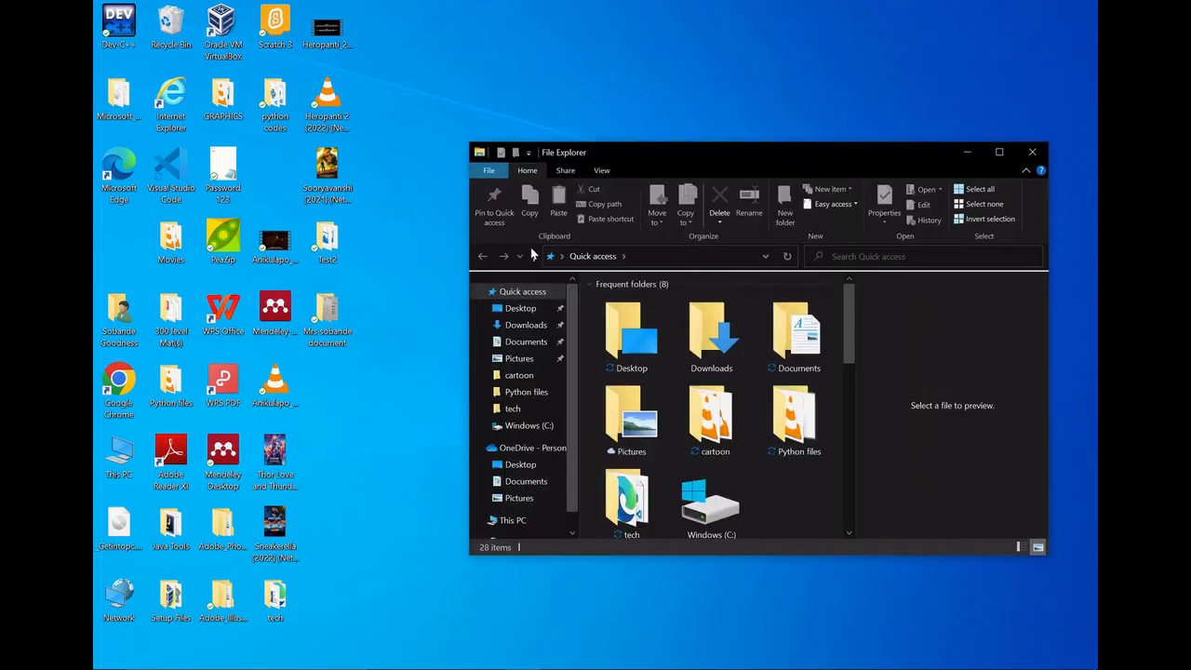
pyautogui.click(533, 327)
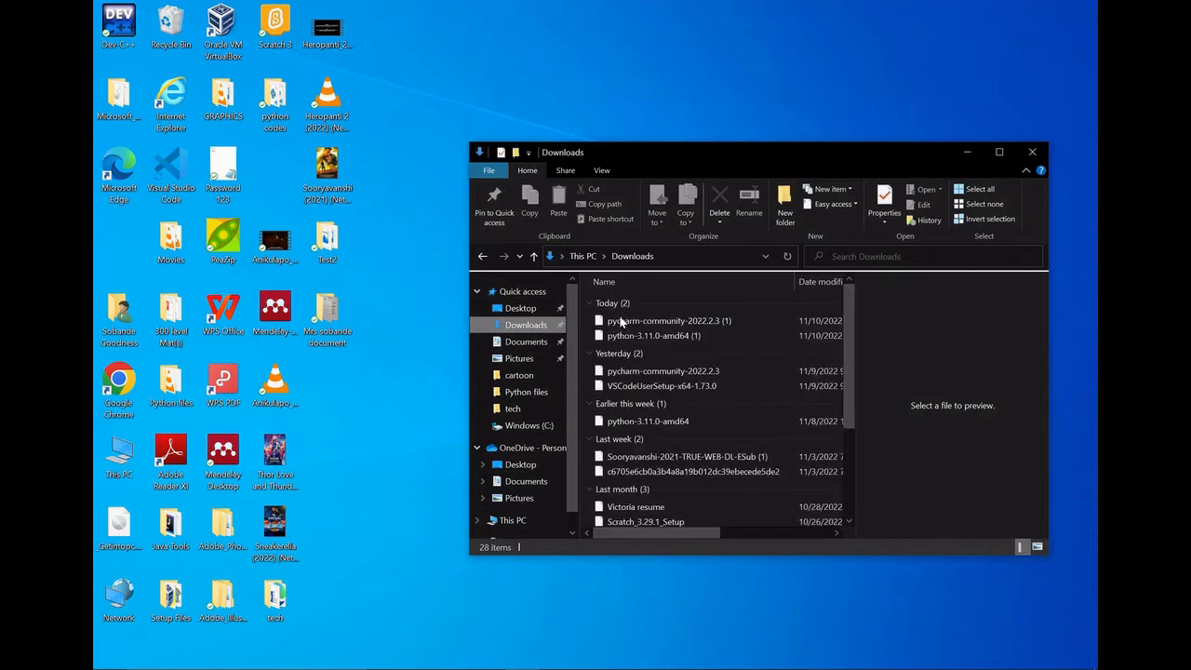
pyautogui.click(1001, 151)
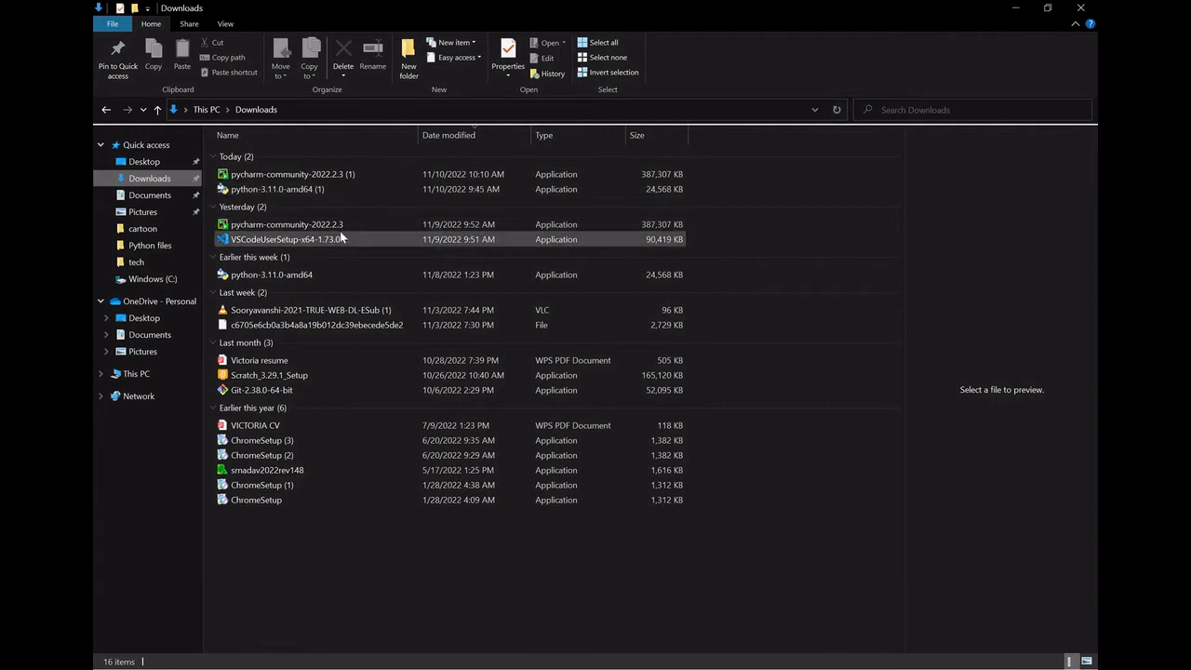
# Launch the pycharm-community-2022.2.3 (1) installer from Downloads, minimize the folder window and allow the installer to run
pyautogui.click(333, 228)
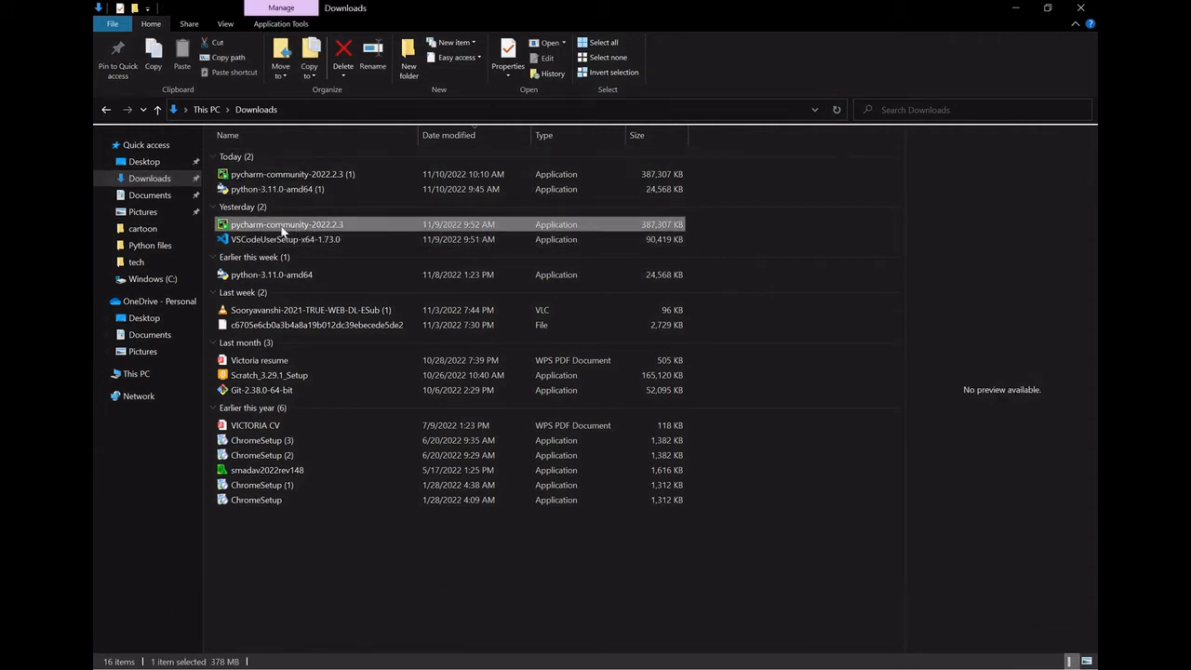
pyautogui.click(317, 178)
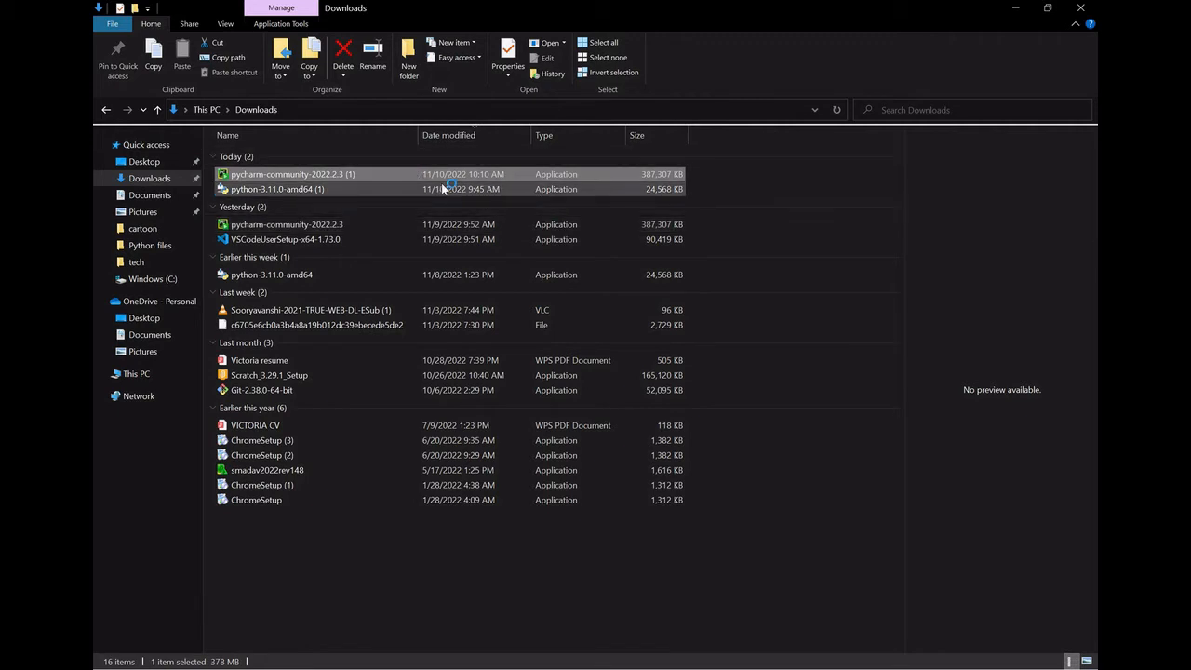
pyautogui.click(1070, 8)
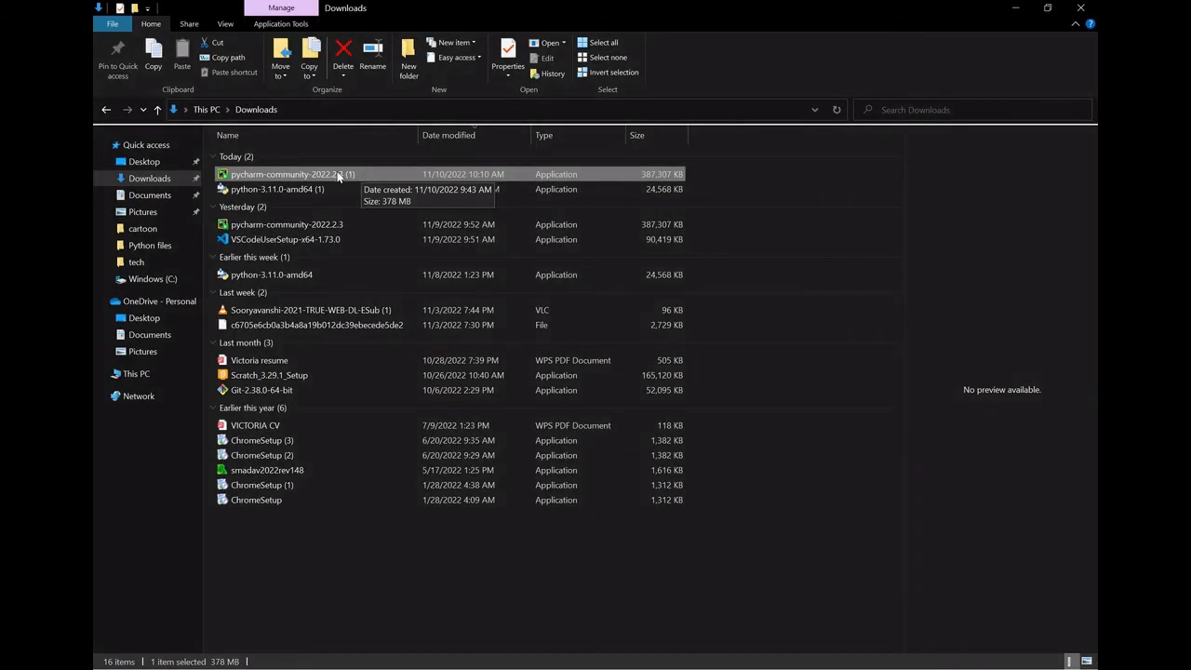
pyautogui.click(321, 173)
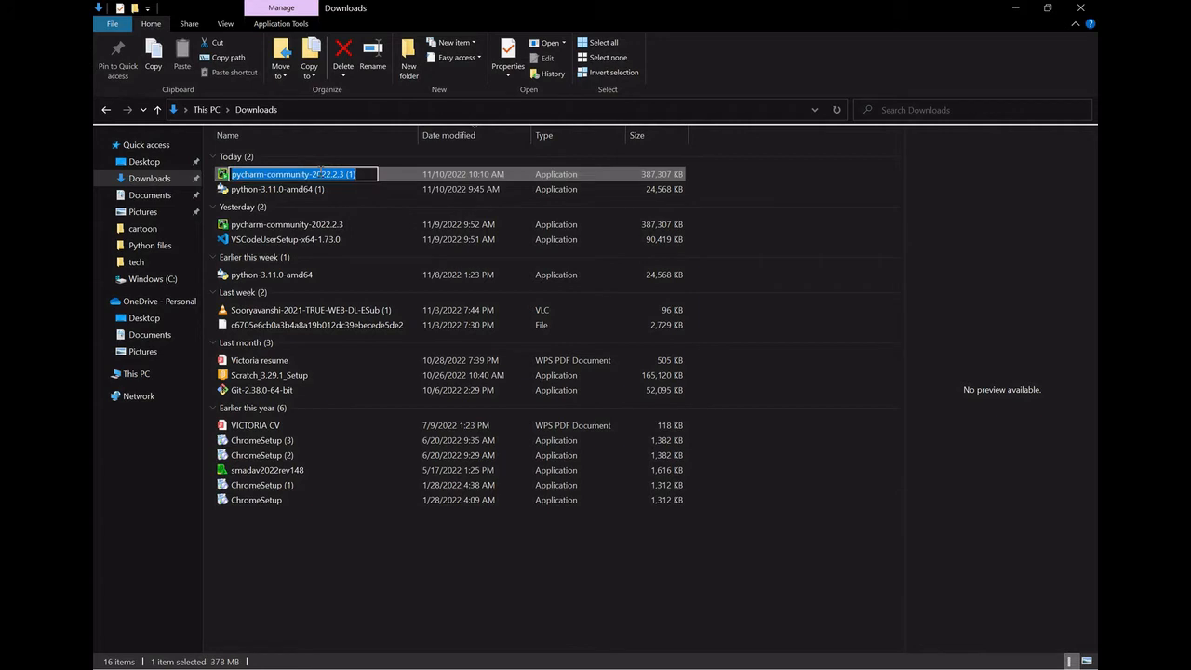
pyautogui.click(386, 172)
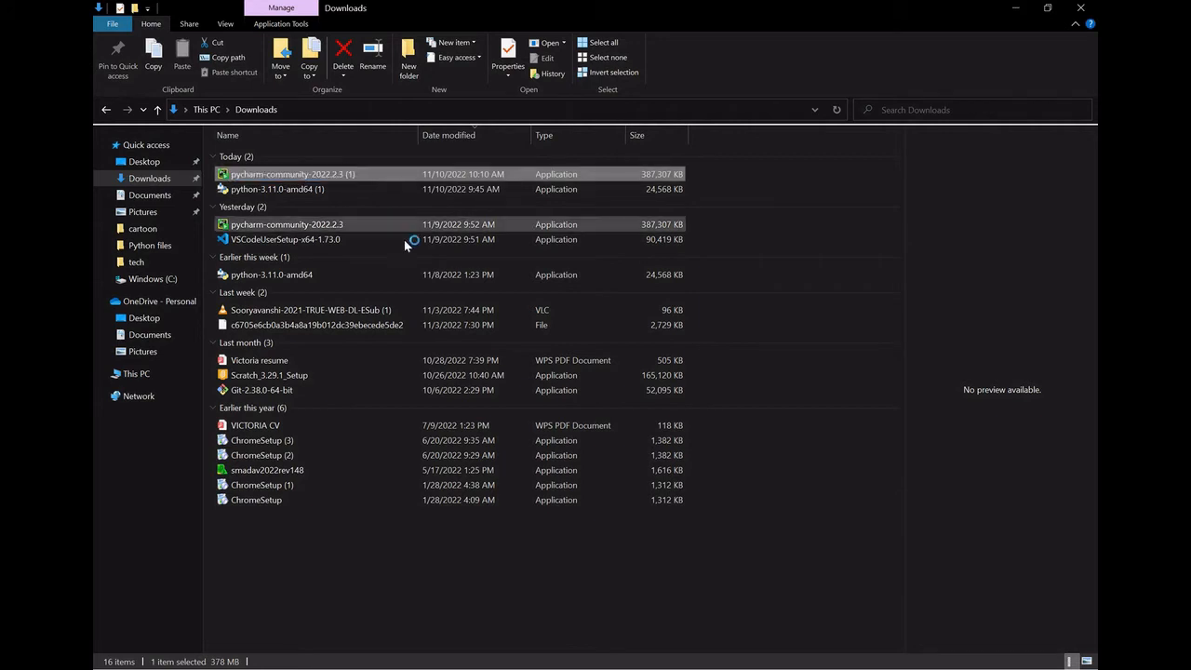
pyautogui.click(1015, 9)
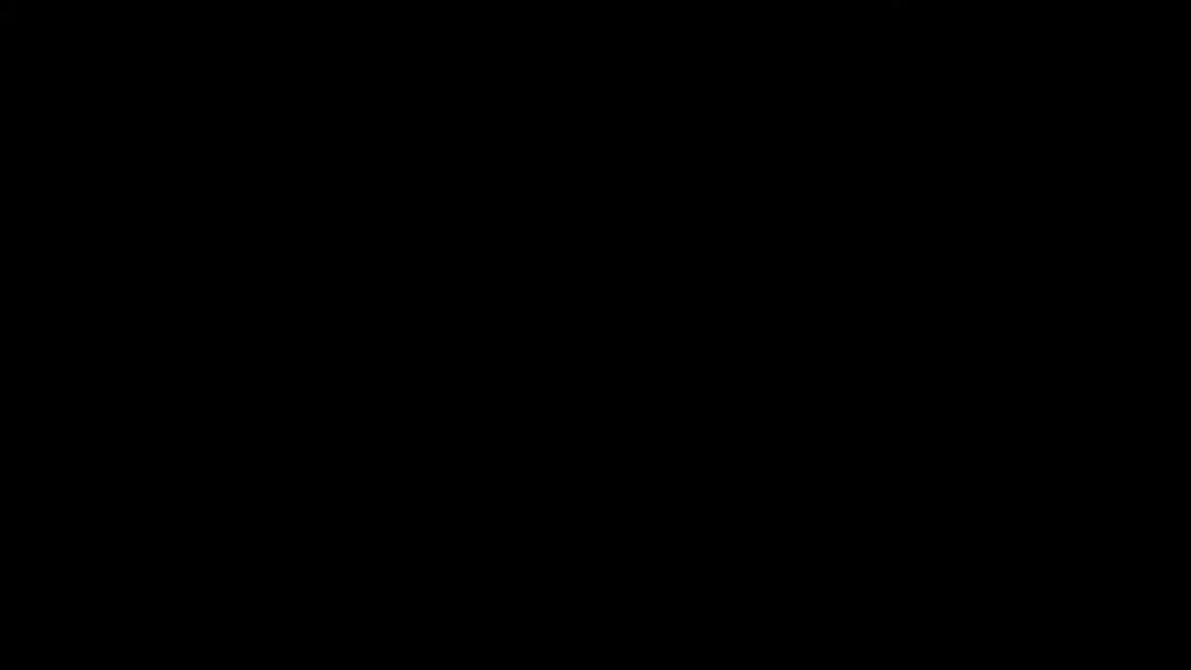
pyautogui.click(518, 418)
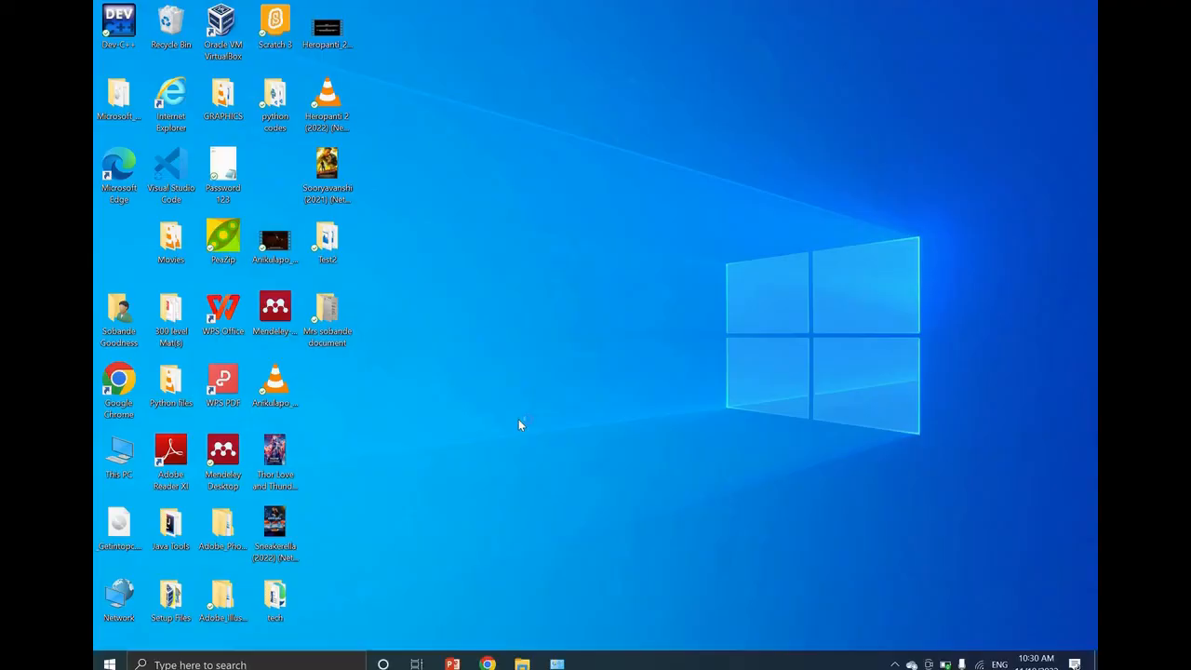
# Install PyCharm Community Edition with a desktop shortcut, "Open Folder as Project" and the "bin" folder on the PATH, choosing to reboot manually
pyautogui.click(672, 451)
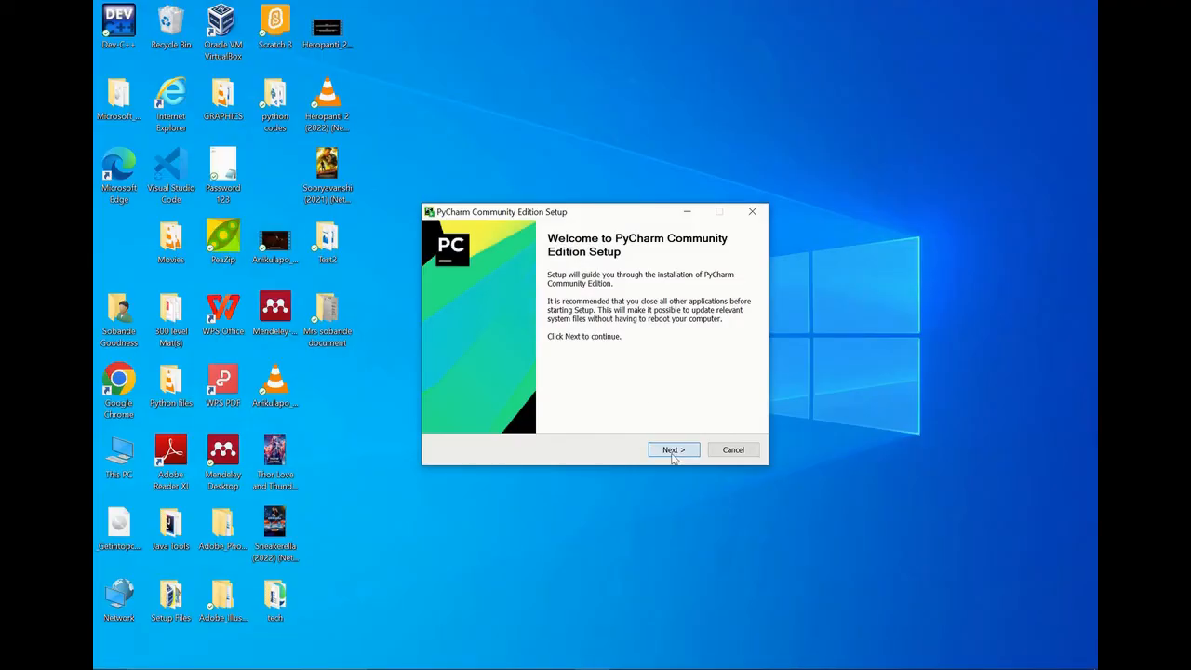
pyautogui.click(673, 451)
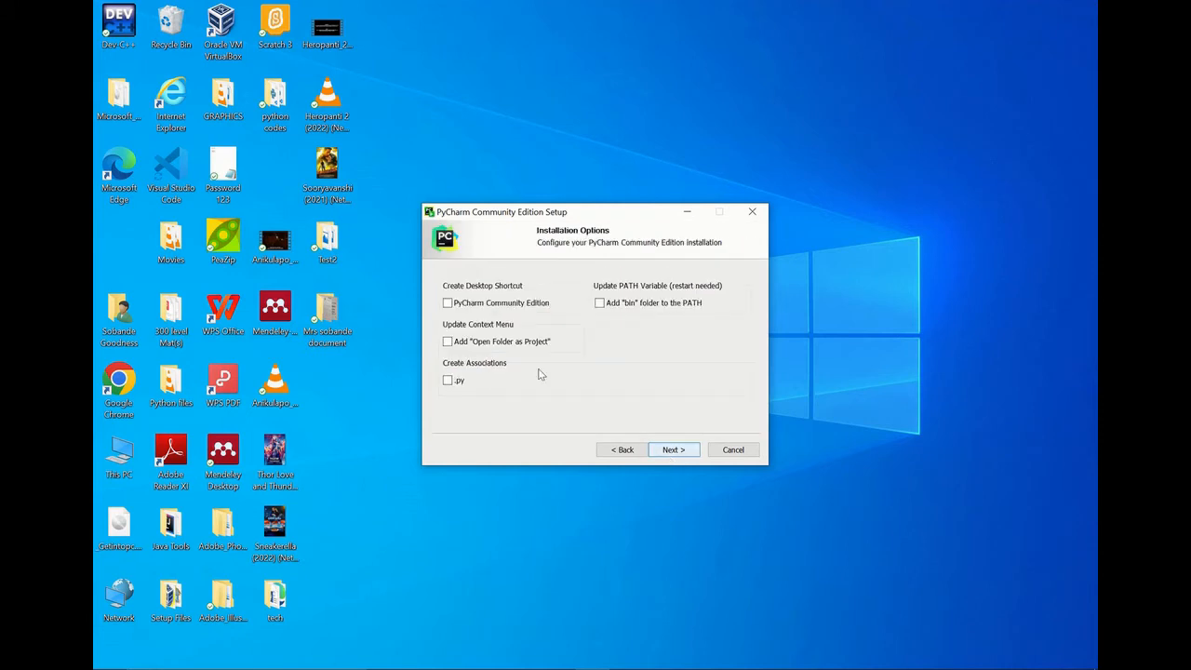
pyautogui.click(447, 303)
pyautogui.click(447, 343)
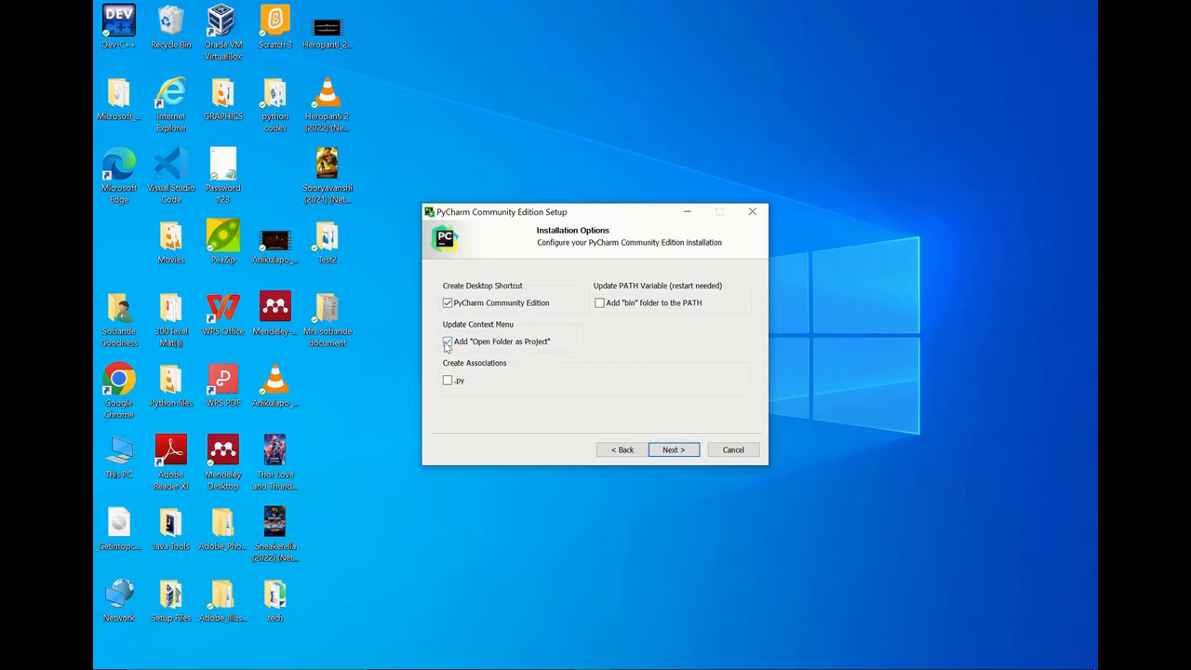
pyautogui.click(599, 303)
pyautogui.click(677, 452)
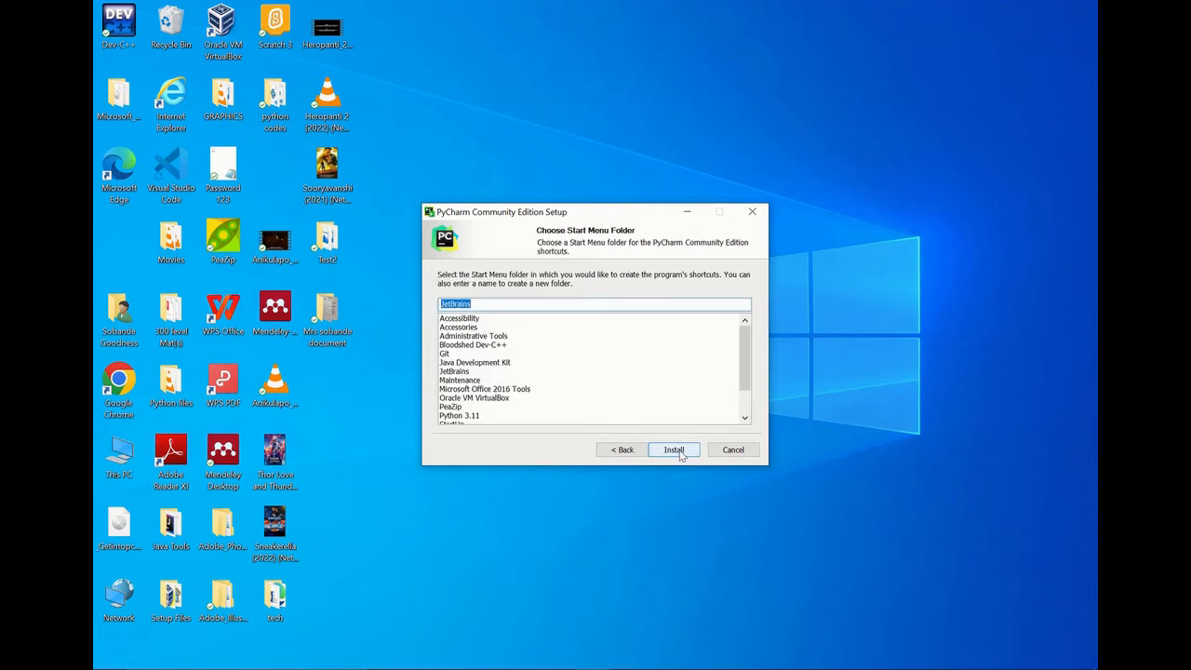
pyautogui.click(677, 450)
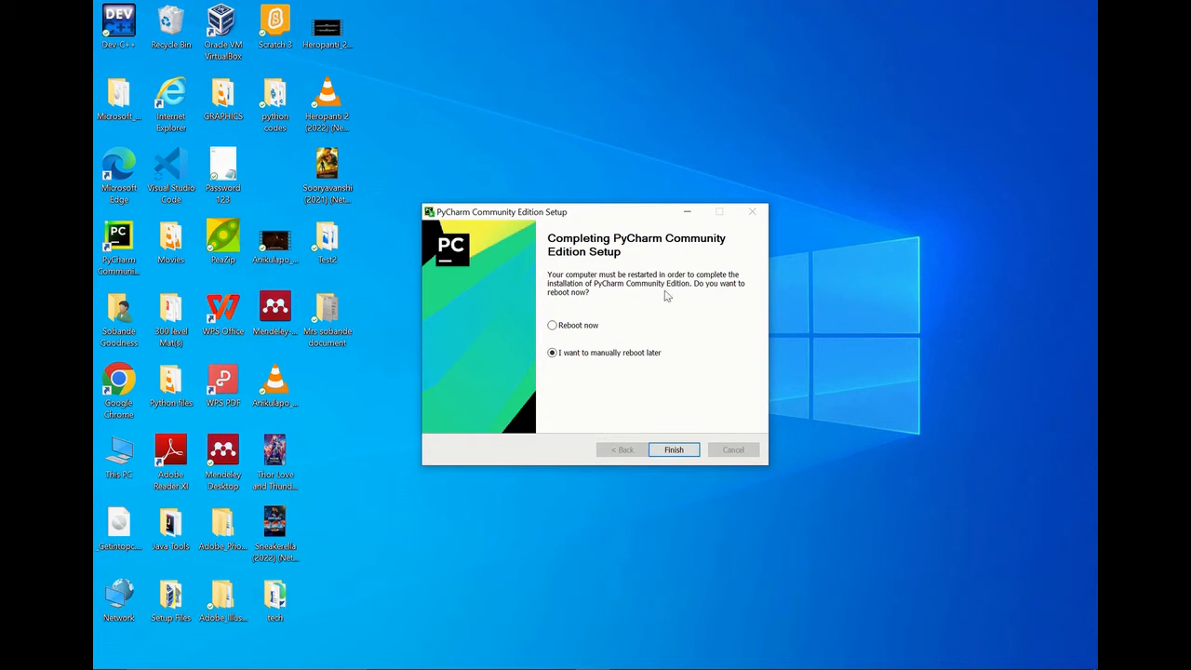
pyautogui.click(673, 452)
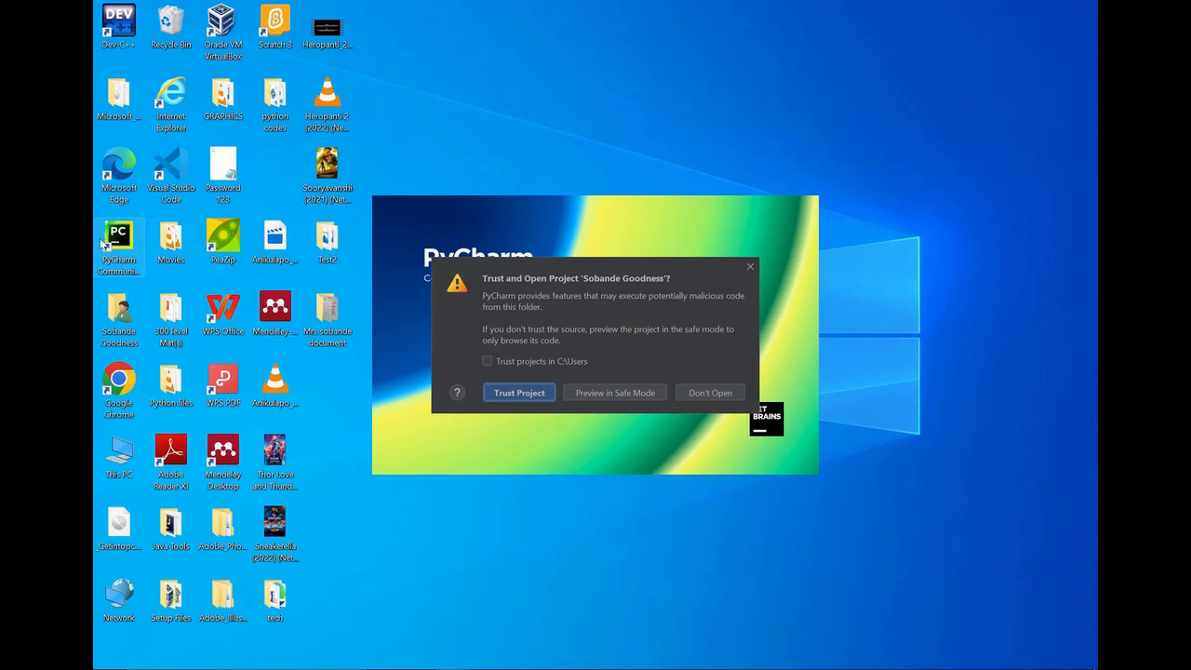
# Trust the existing project in PyCharm and create pythonProject in this window, using a new Virtualenv with the Python311 base interpreter
pyautogui.click(519, 393)
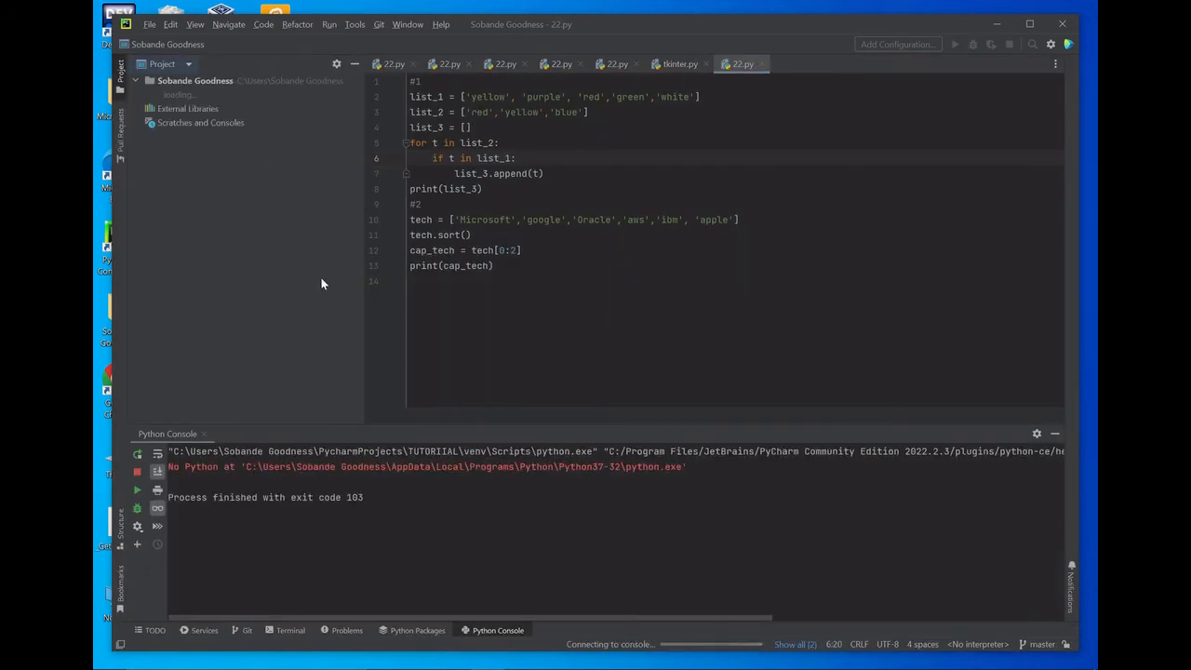
pyautogui.click(150, 26)
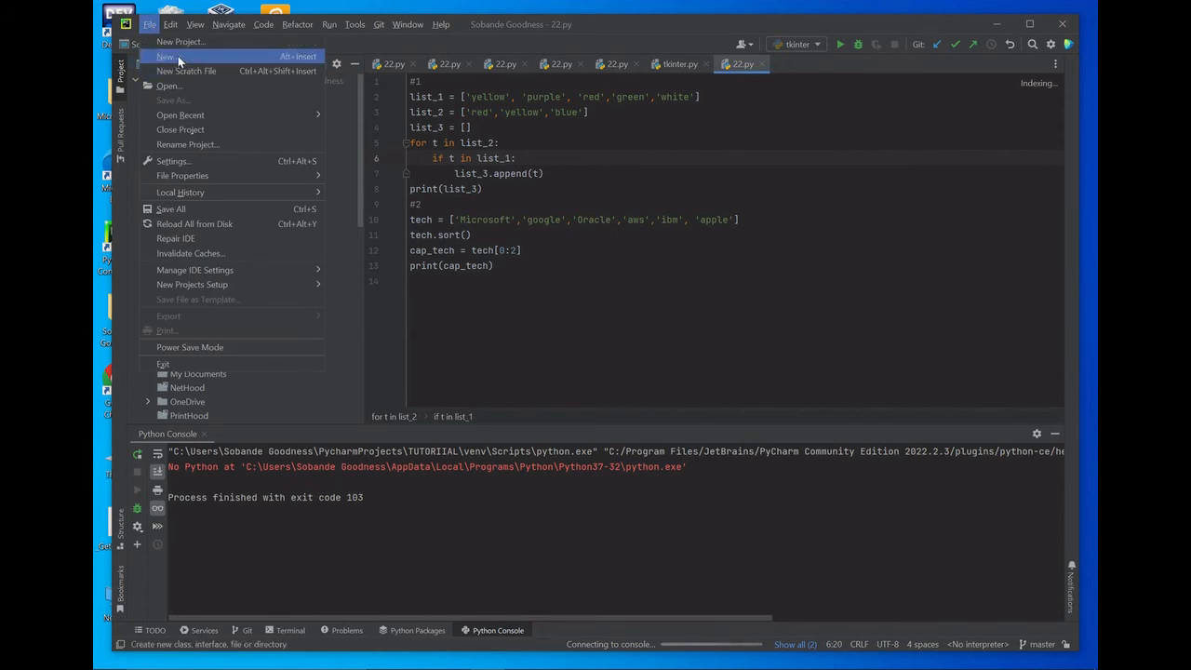
pyautogui.click(184, 42)
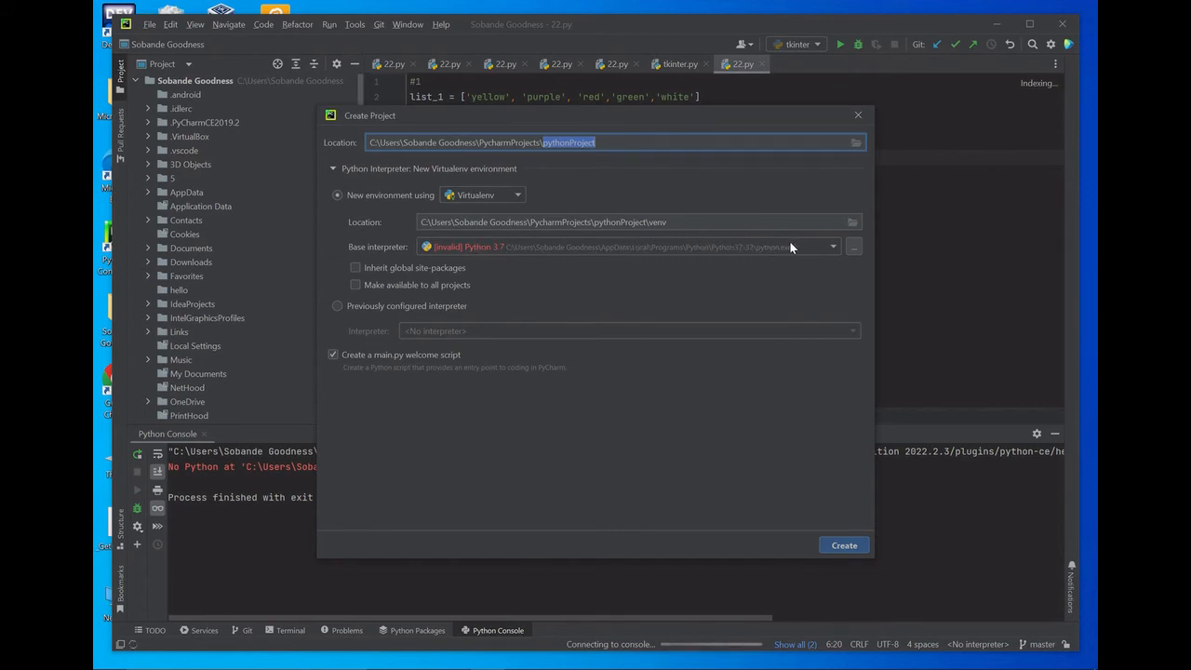
pyautogui.click(820, 246)
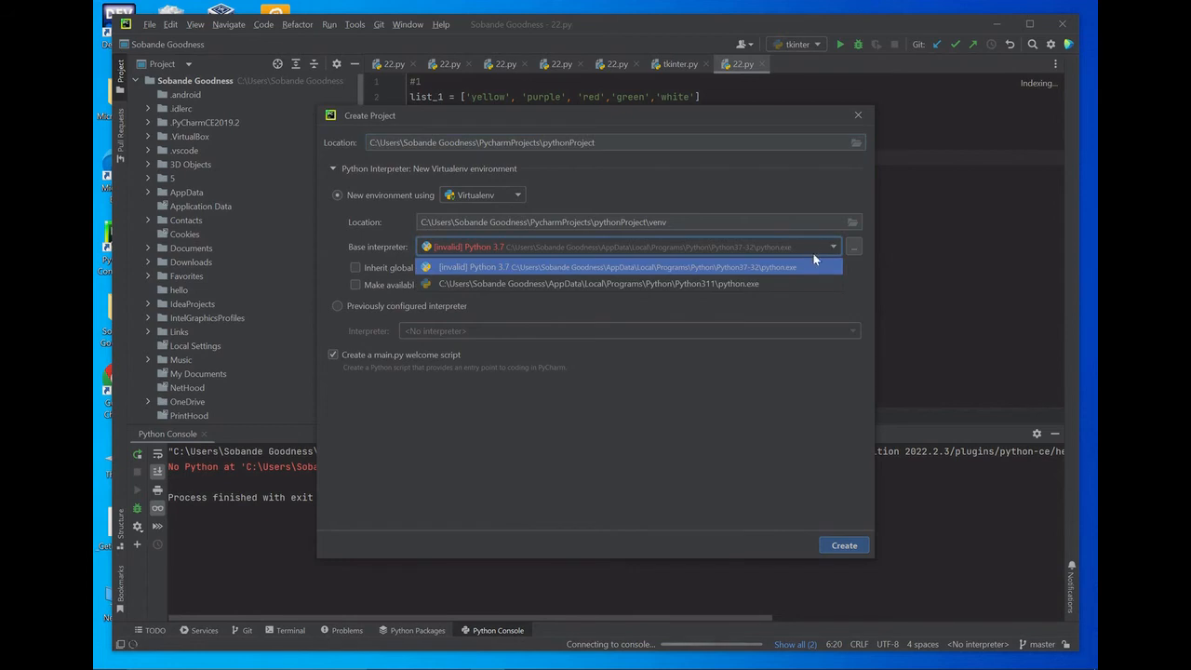
pyautogui.click(691, 285)
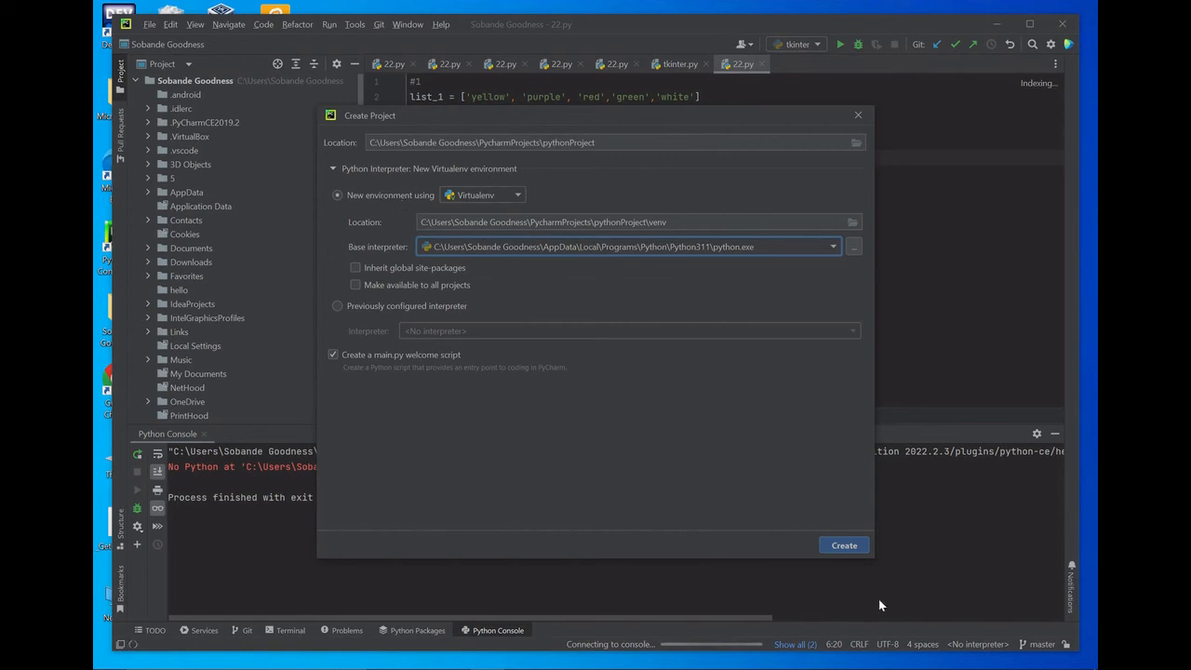
pyautogui.click(844, 545)
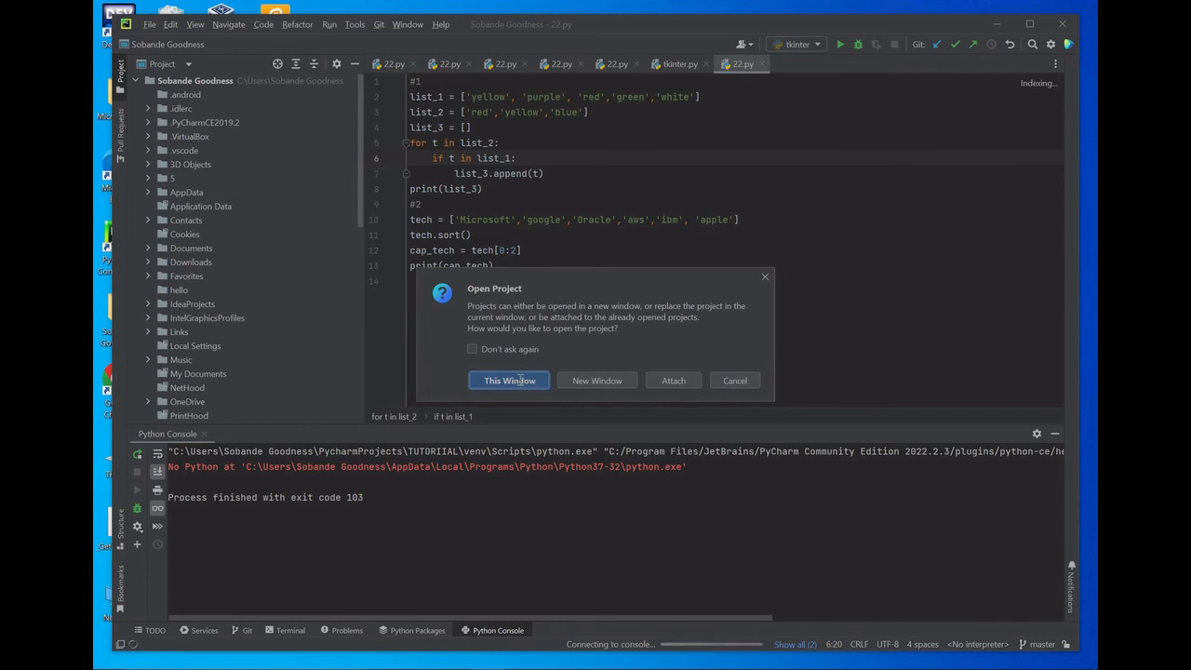
pyautogui.click(520, 379)
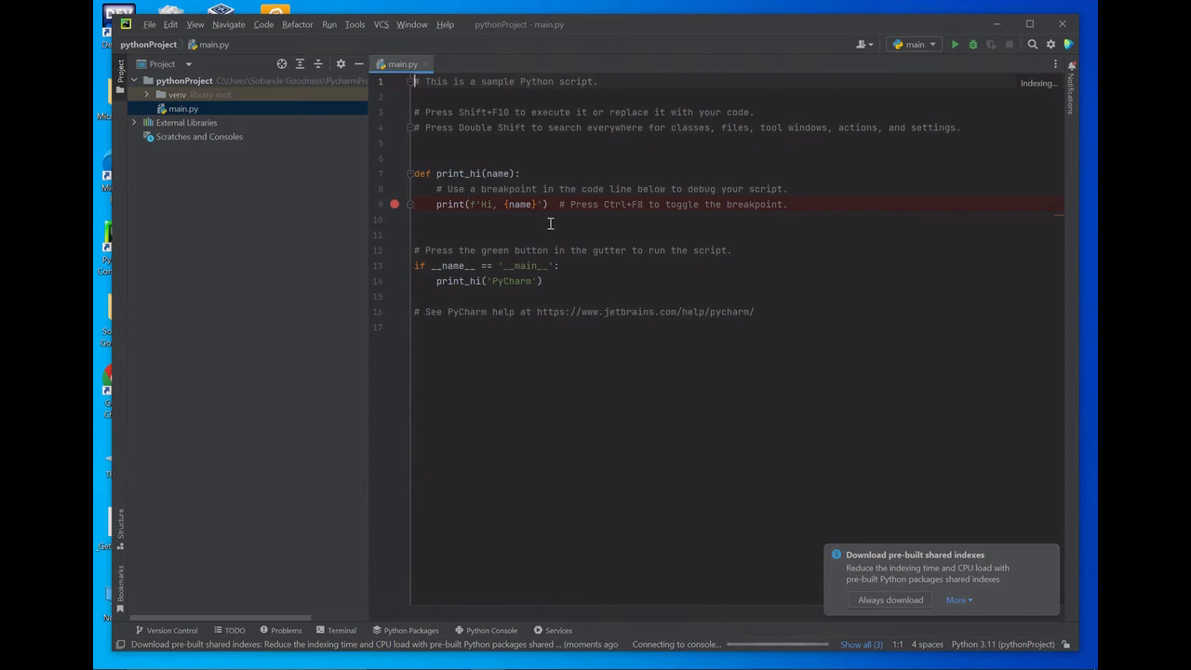
# Create a new Python file named newer in pythonProject
pyautogui.click(149, 24)
pyautogui.click(173, 59)
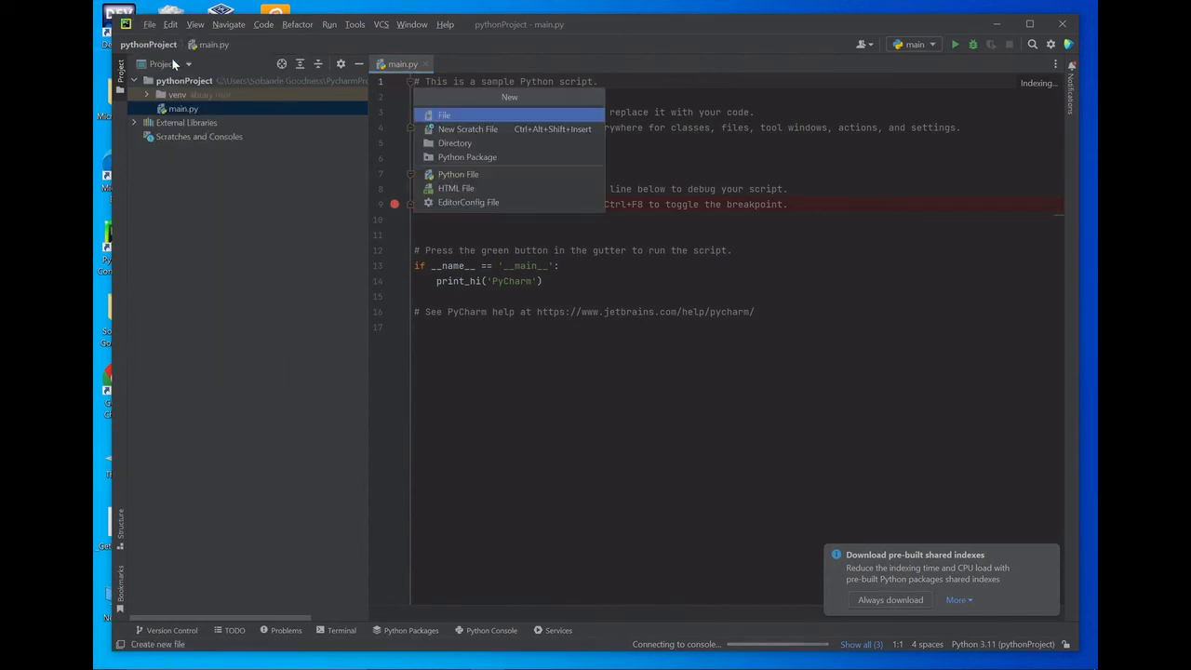
pyautogui.click(460, 175)
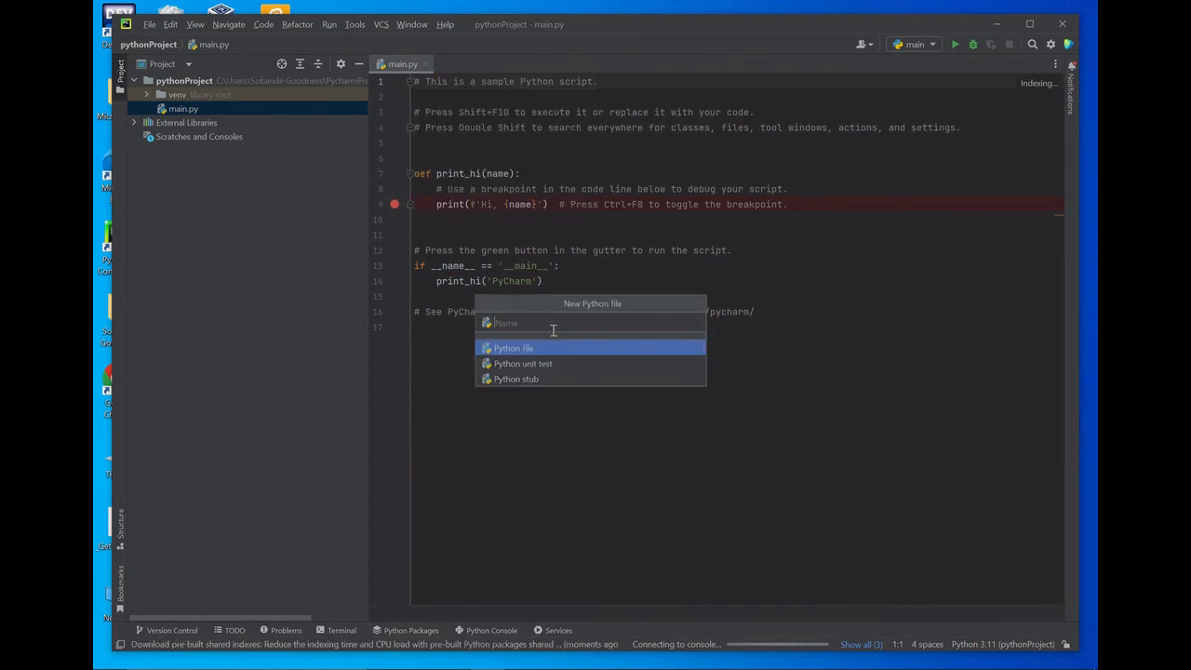
pyautogui.write('he')
pyautogui.press('BackSpace')
pyautogui.press('BackSpace')
pyautogui.write('newer')
pyautogui.click(532, 351)
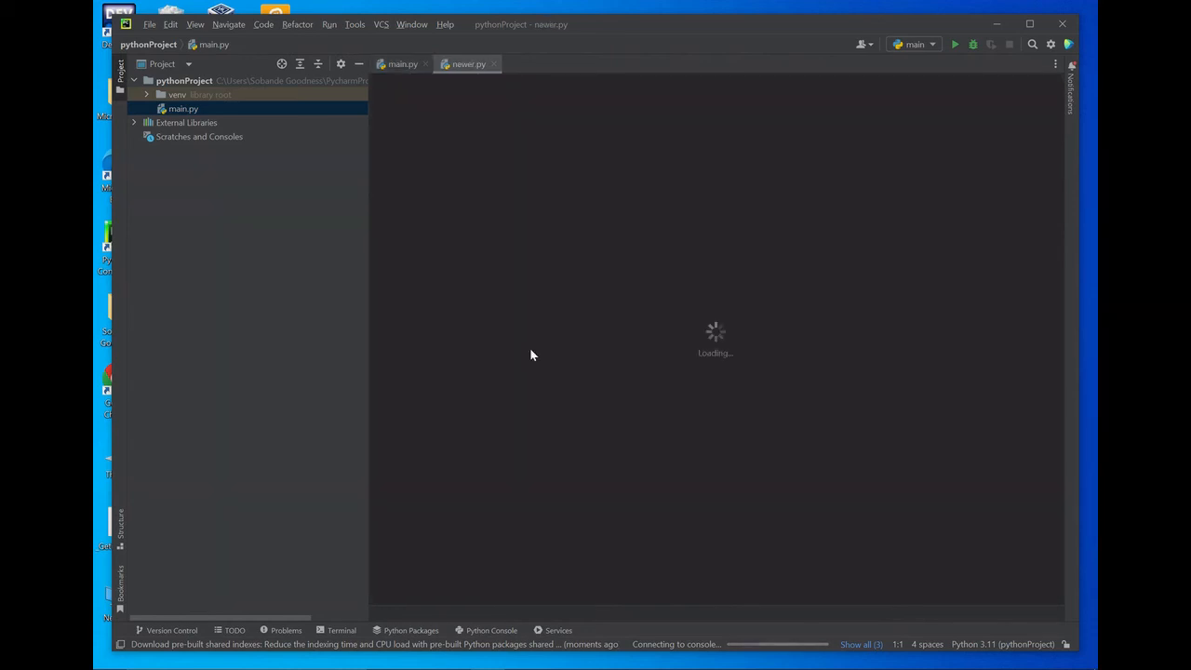
# Write the statement print("Hello World") on the first line of newer.py
pyautogui.write('pri')
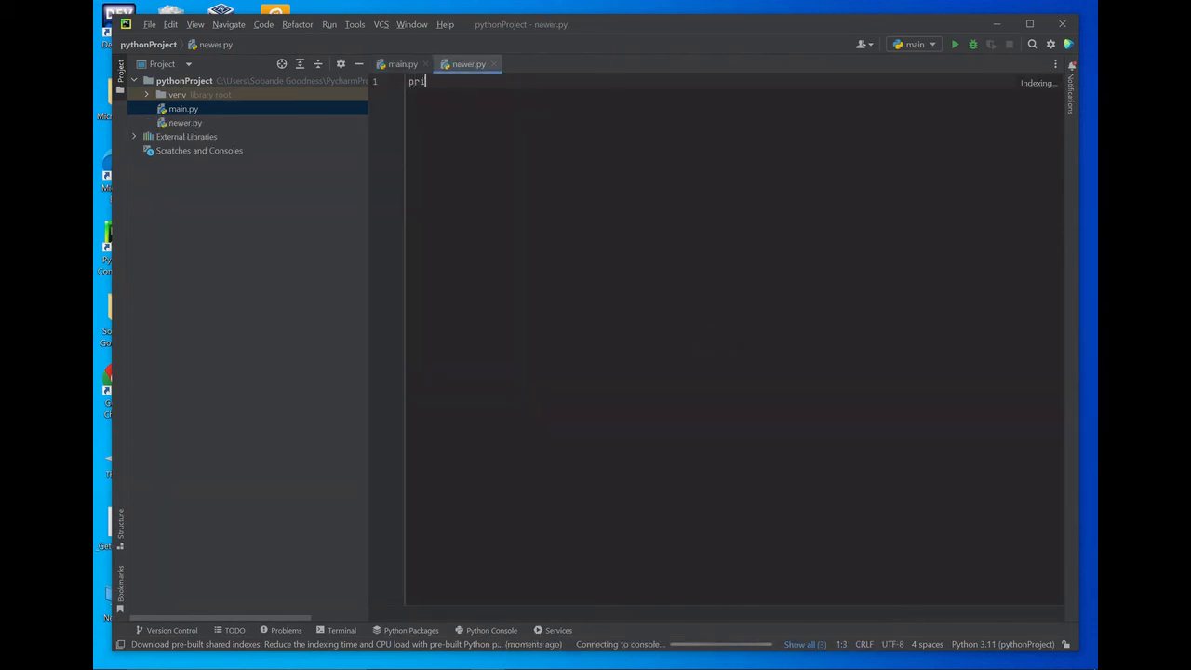
pyautogui.write('nt("Hello Wo')
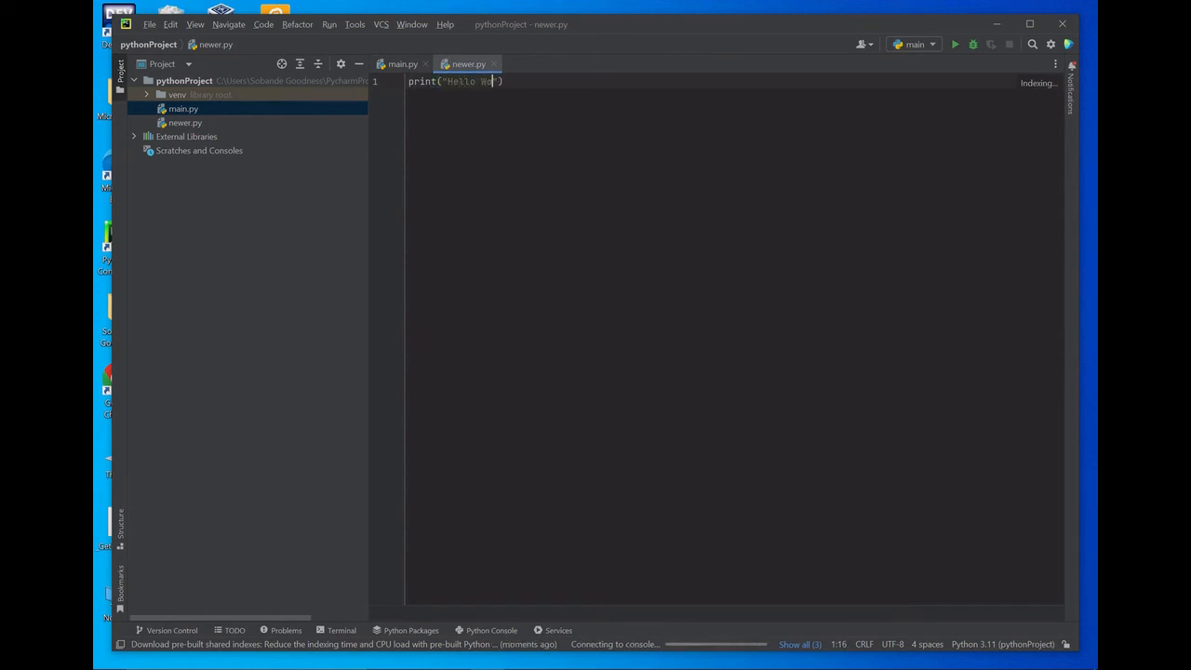
pyautogui.write('rld')
pyautogui.click(538, 84)
# Set the run configuration to Current File
pyautogui.rightClick(538, 83)
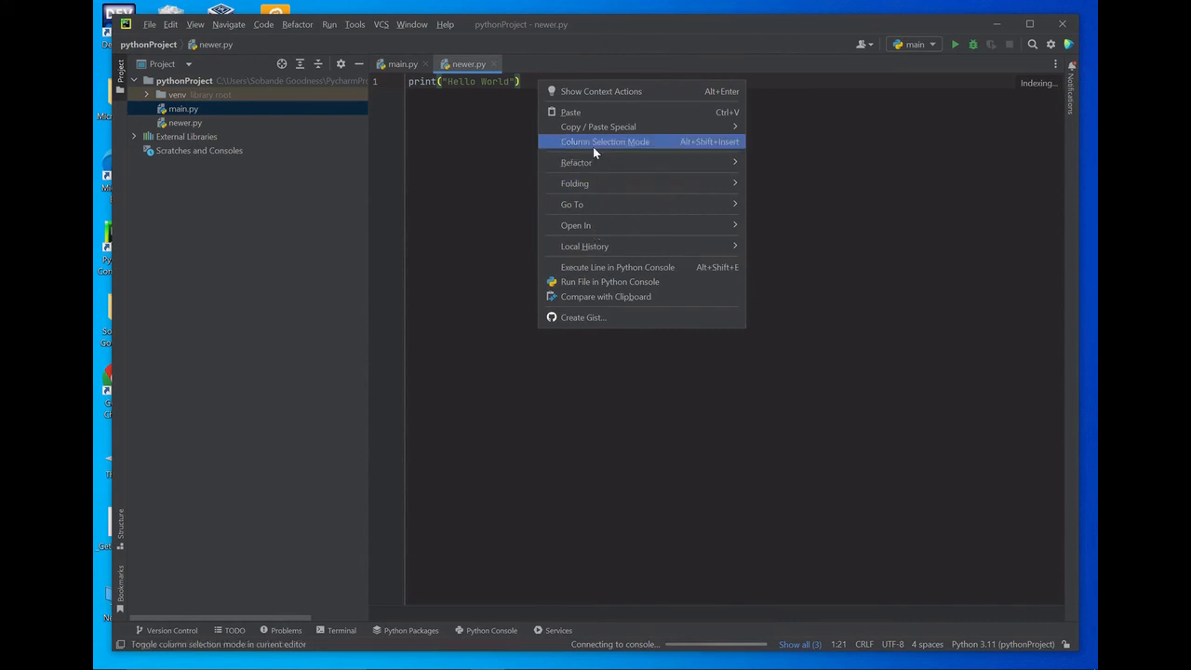
pyautogui.click(526, 85)
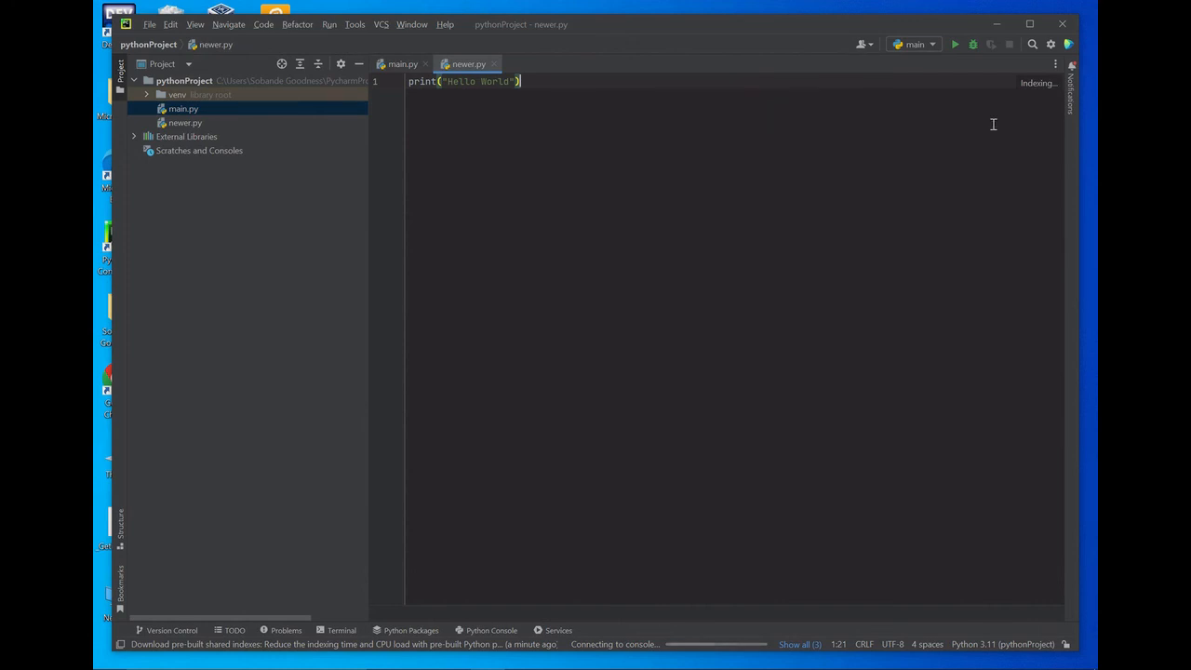
pyautogui.click(934, 45)
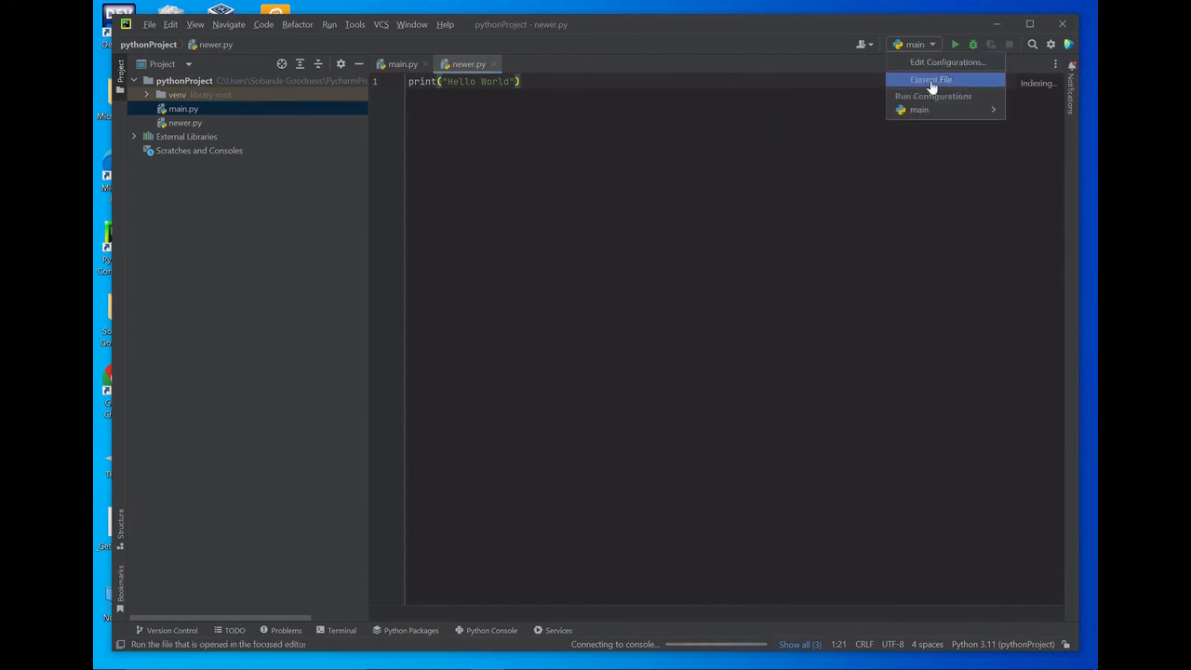
pyautogui.click(933, 80)
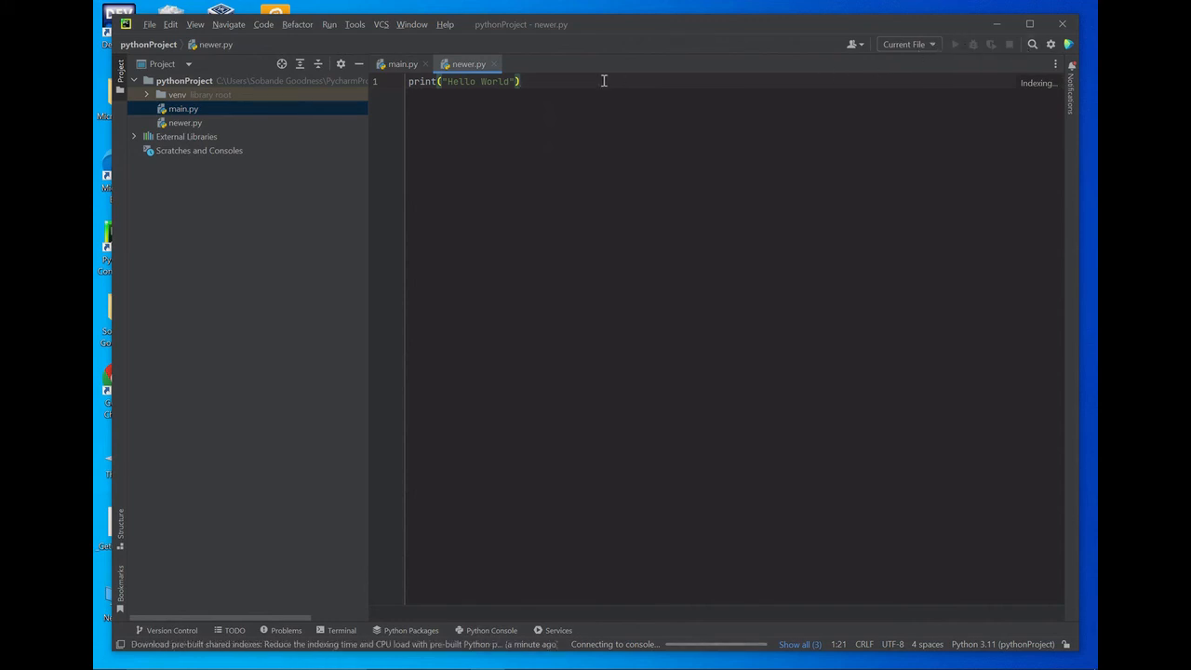
pyautogui.rightClick(532, 69)
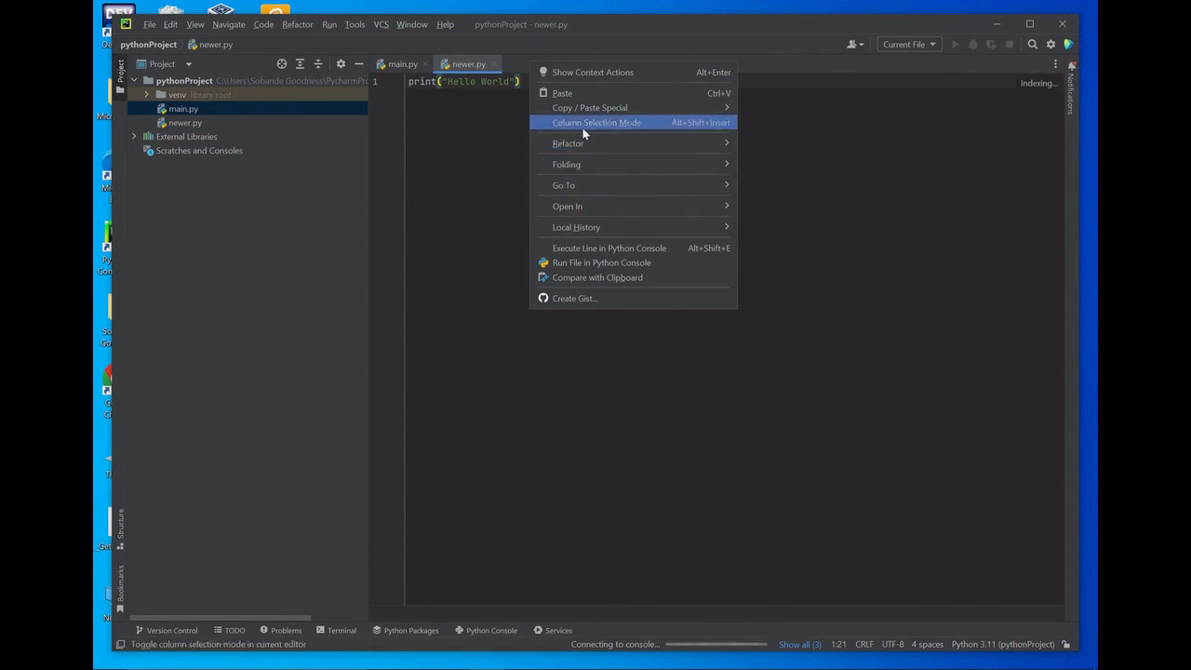
pyautogui.click(487, 112)
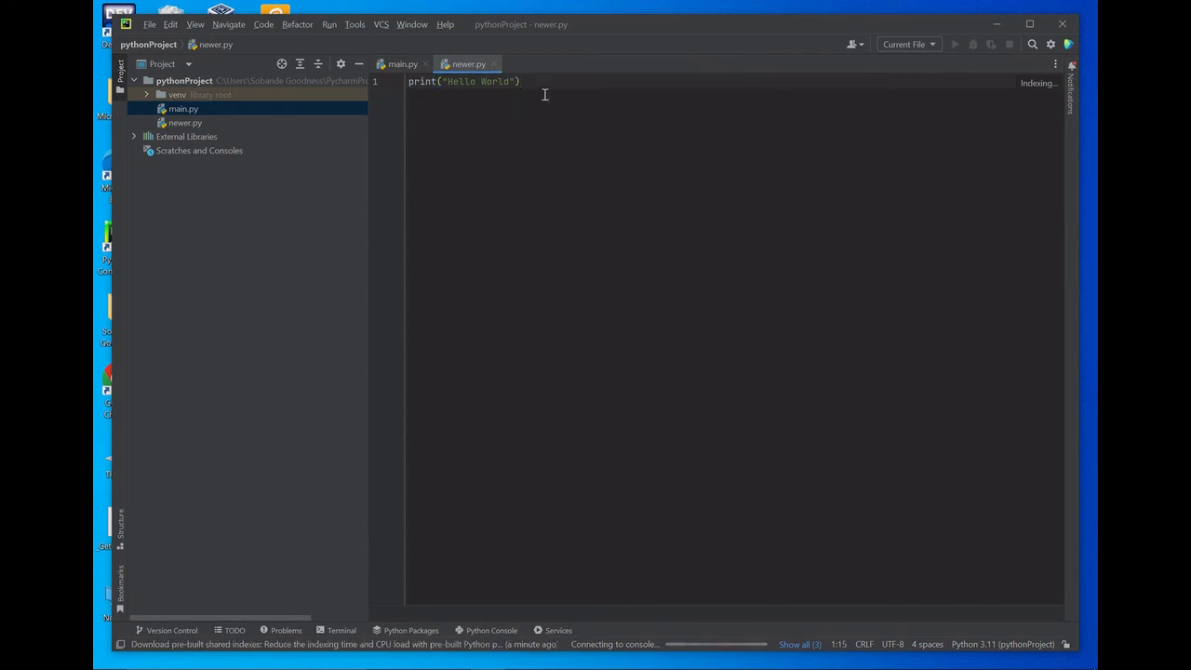
pyautogui.click(545, 94)
pyautogui.click(433, 82)
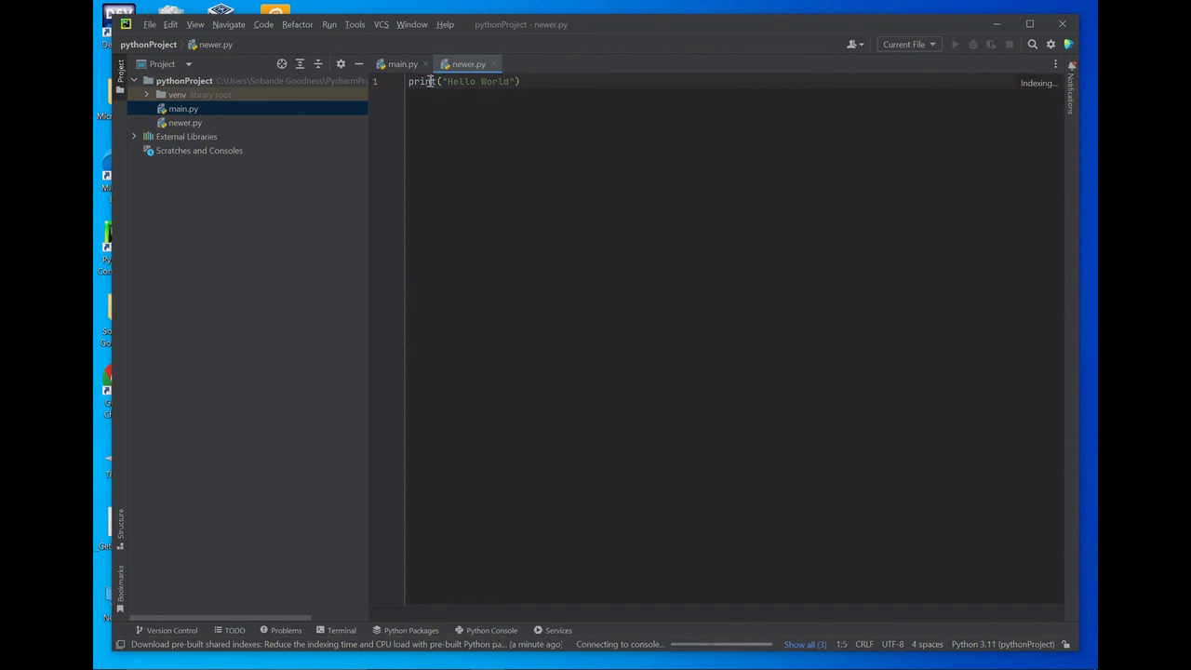
pyautogui.click(542, 90)
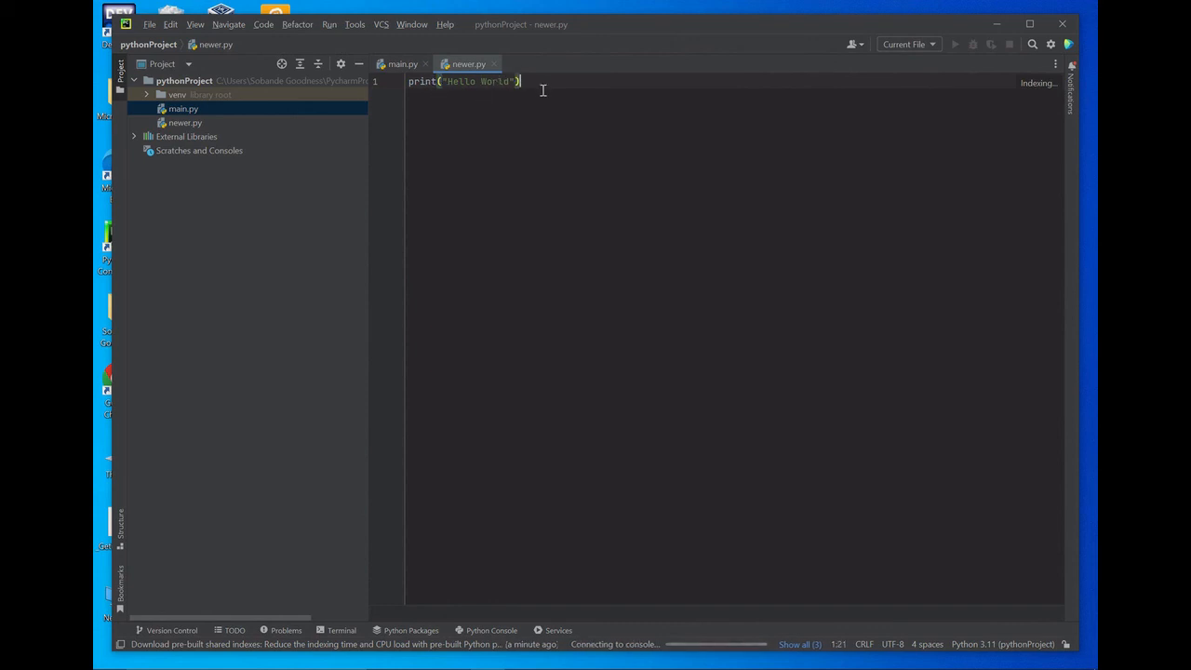
pyautogui.rightClick(542, 90)
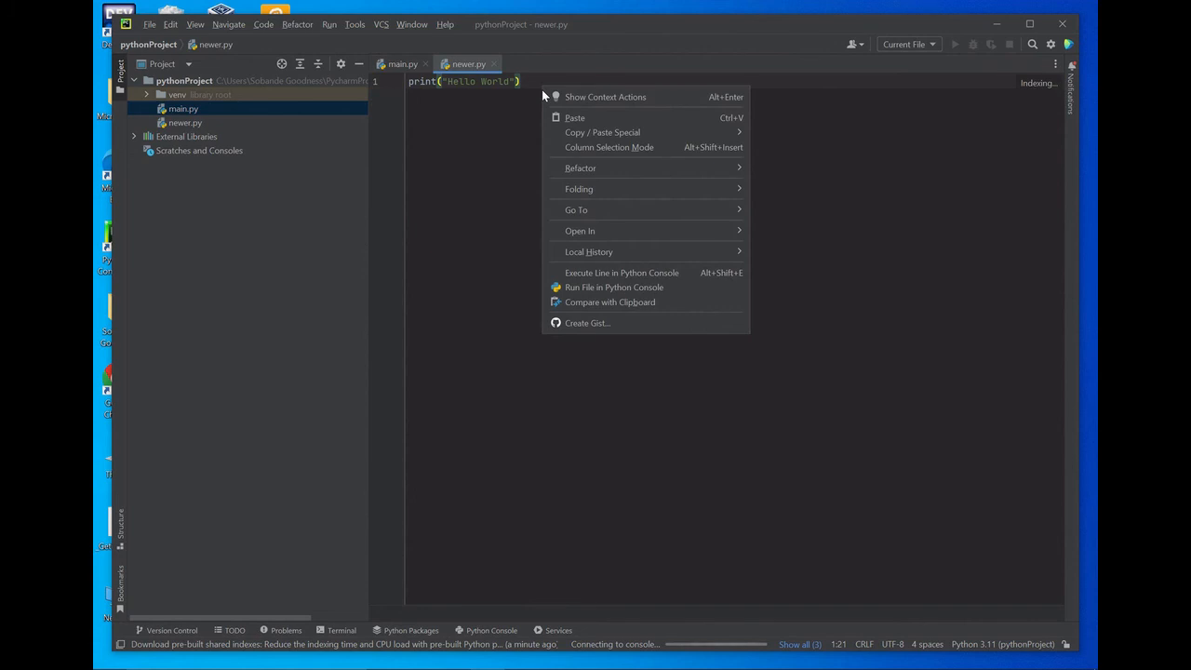
pyautogui.click(482, 82)
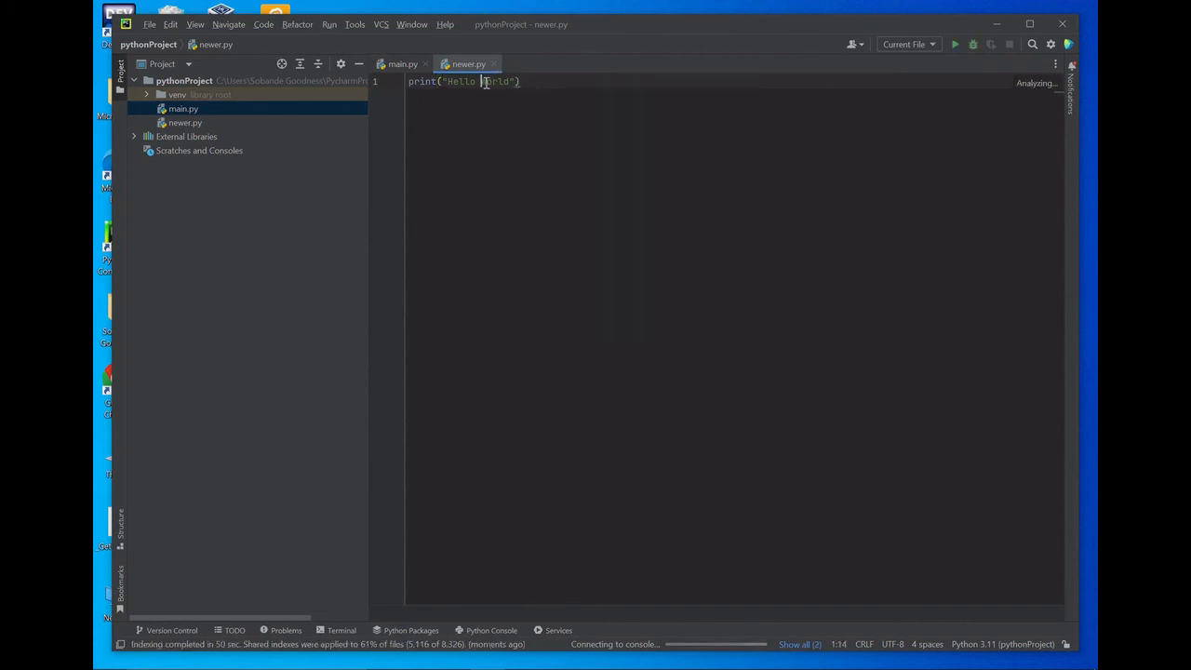
# Run the default main.py script, and after it run the newer.py script
pyautogui.click(403, 64)
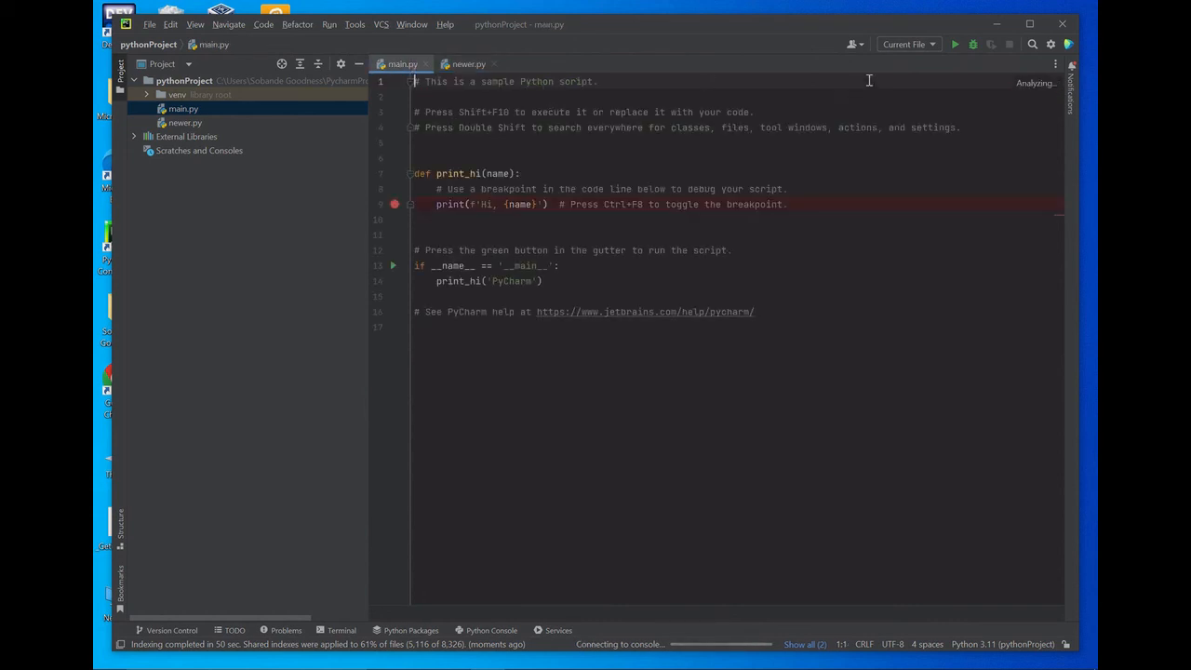
pyautogui.click(954, 46)
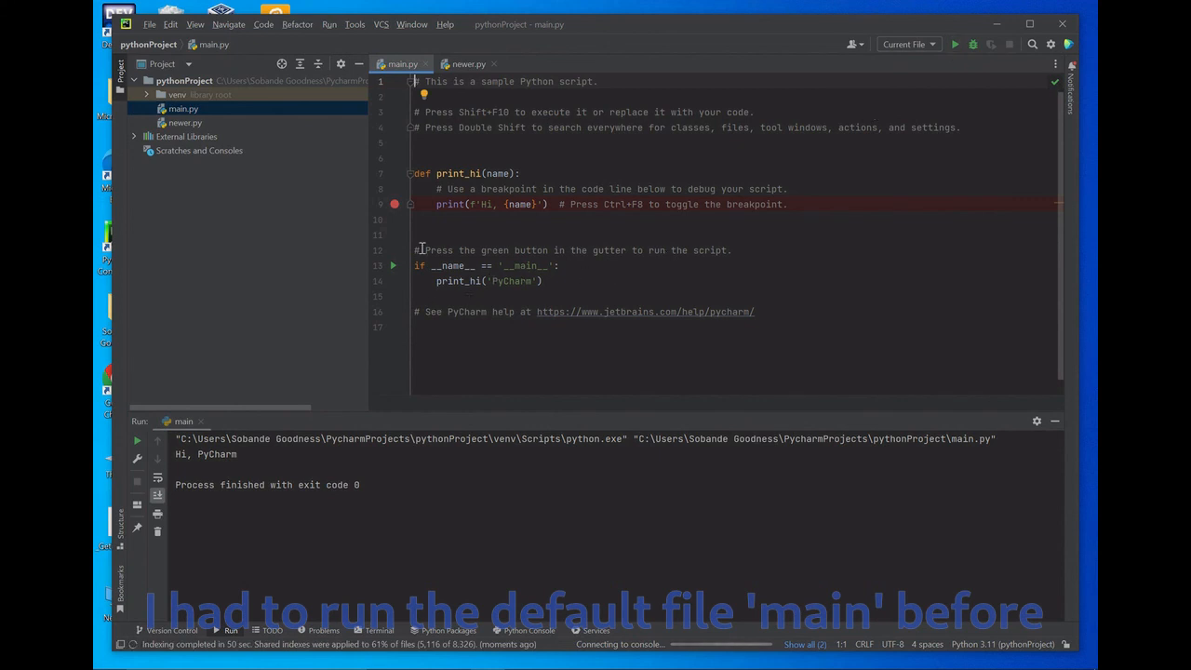
pyautogui.click(464, 64)
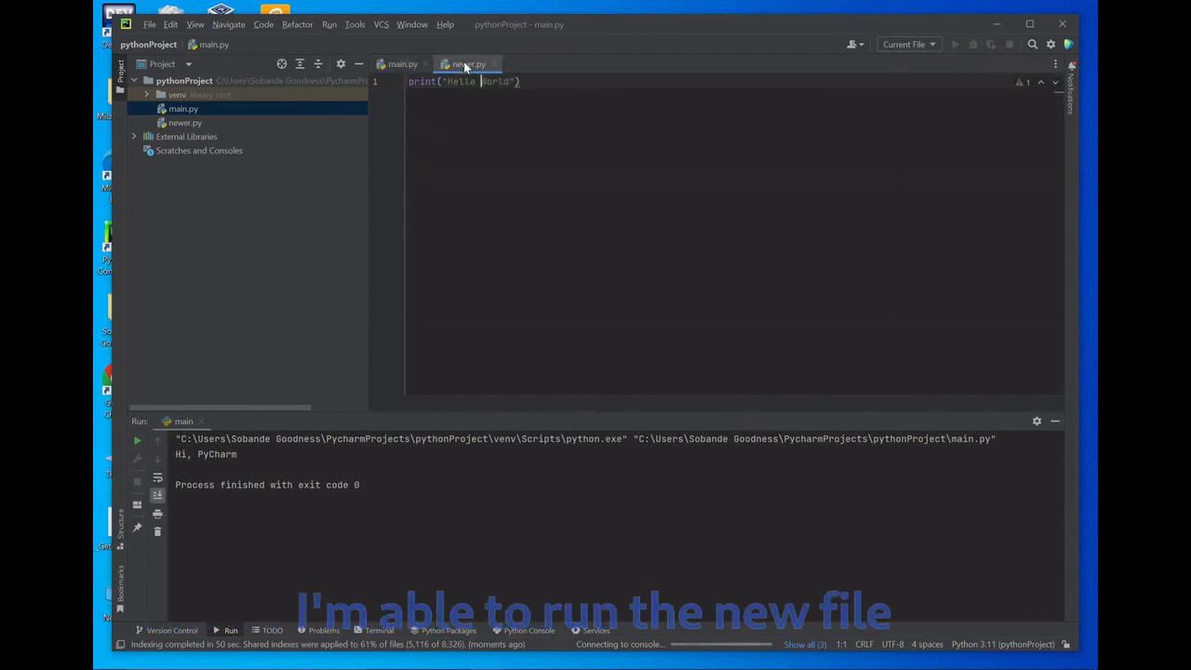
pyautogui.click(537, 82)
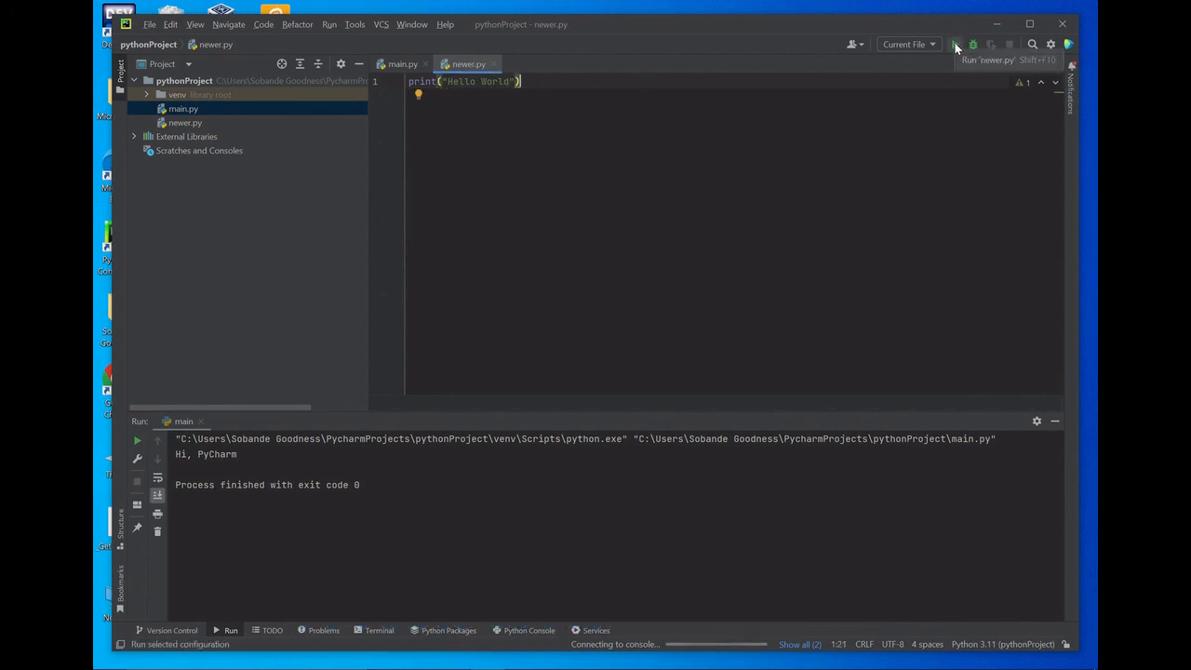
pyautogui.click(956, 47)
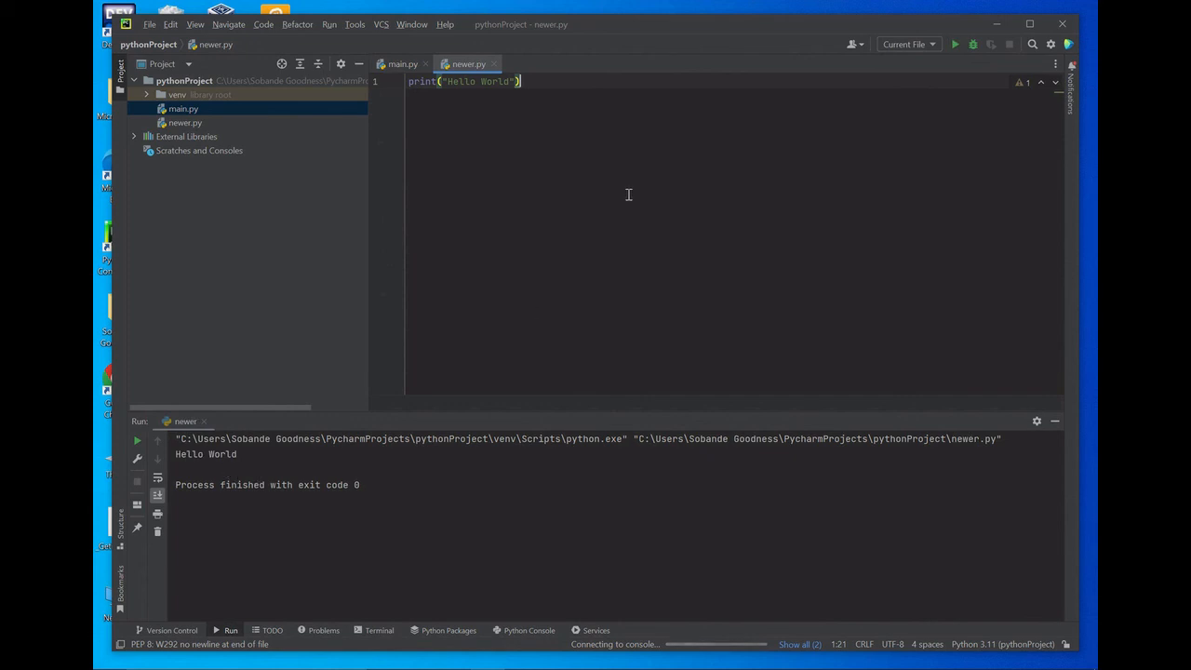